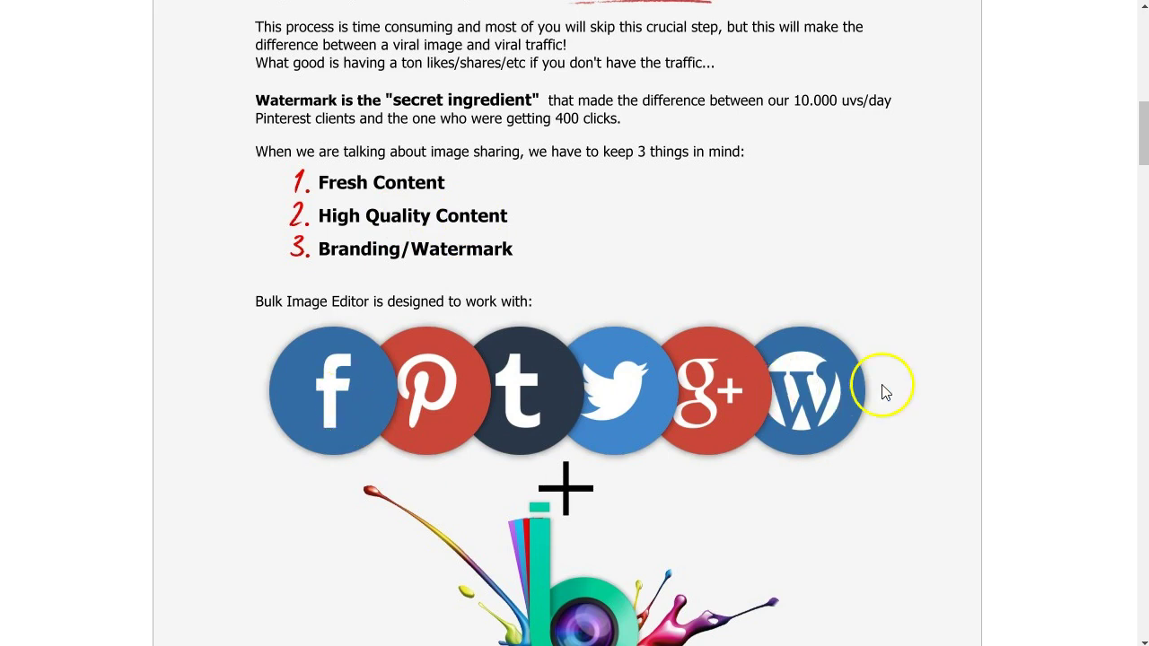
Examine the Bulk Image Editor sales page, including the case study, feature list and before-and-after watermark samples
scroll(480, 368, "down", 8)
scroll(295, 398, "down", 7)
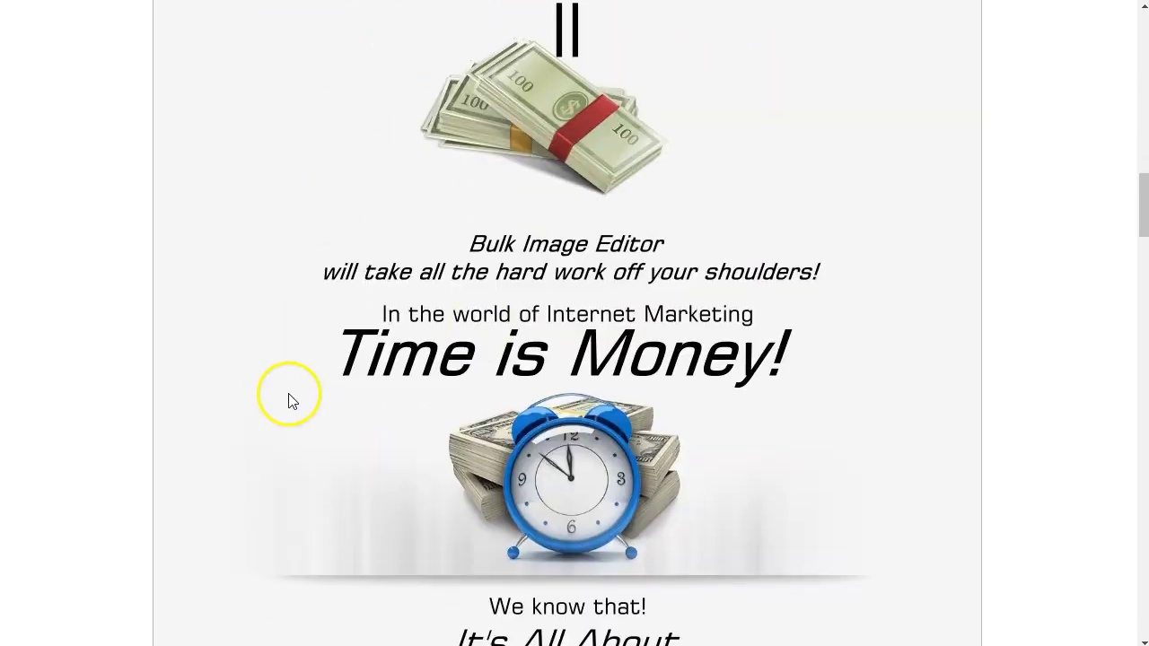
scroll(289, 402, "down", 2)
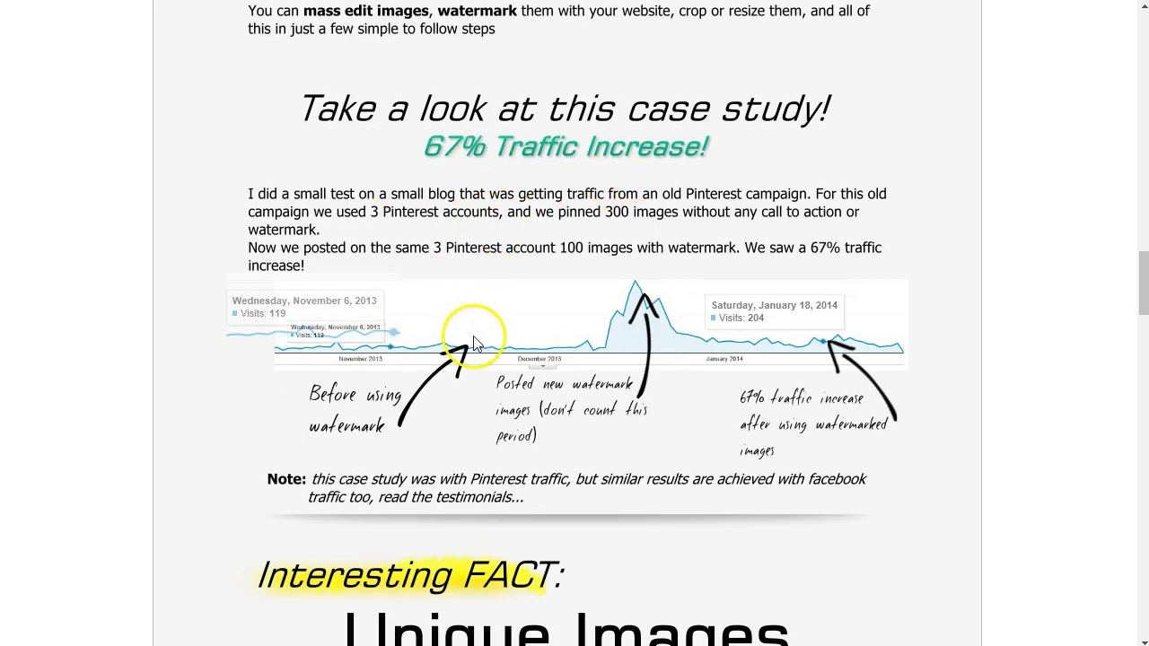
scroll(475, 284, "down", 14)
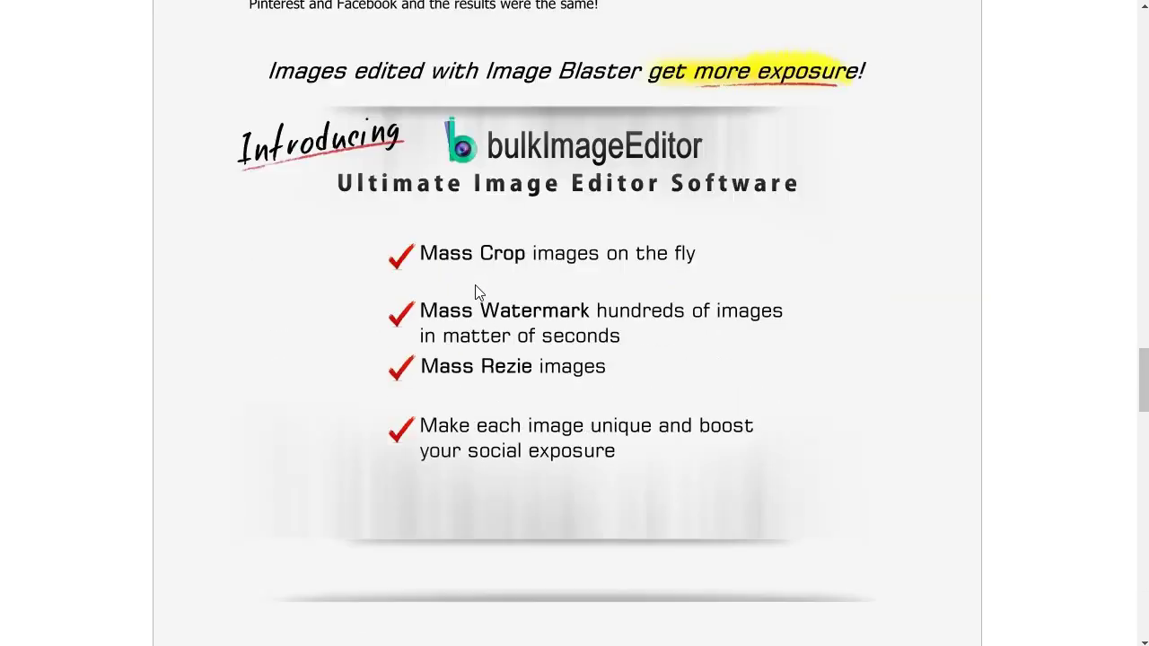
scroll(475, 292, "down", 4)
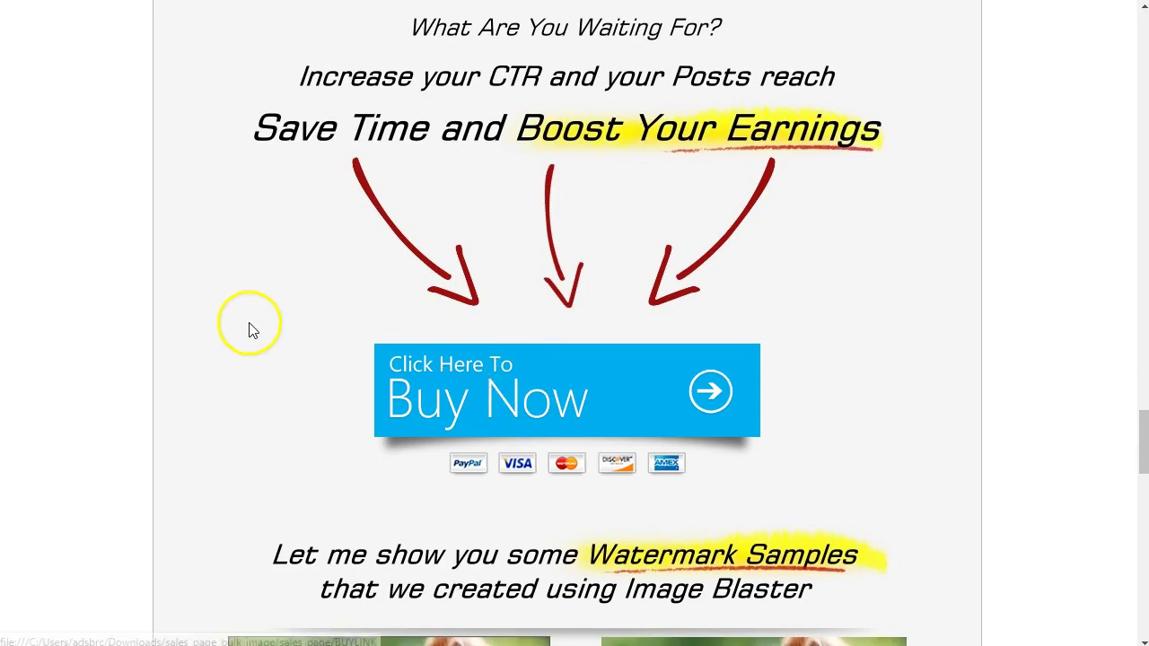
scroll(253, 325, "down", 6)
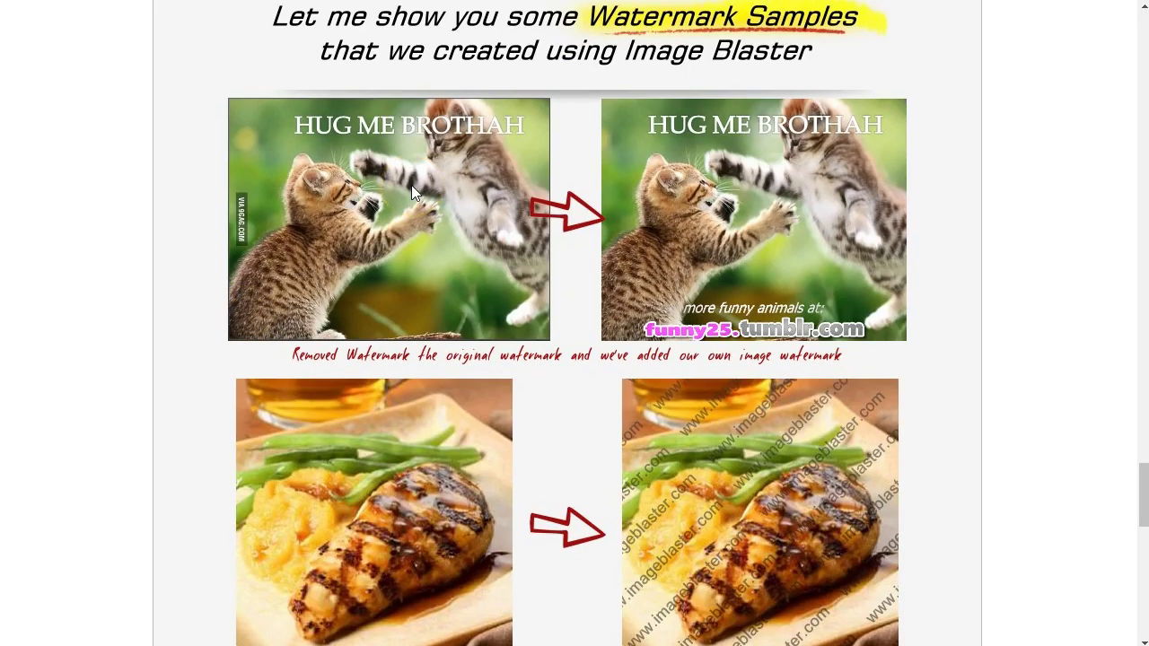
scroll(404, 224, "down", 1)
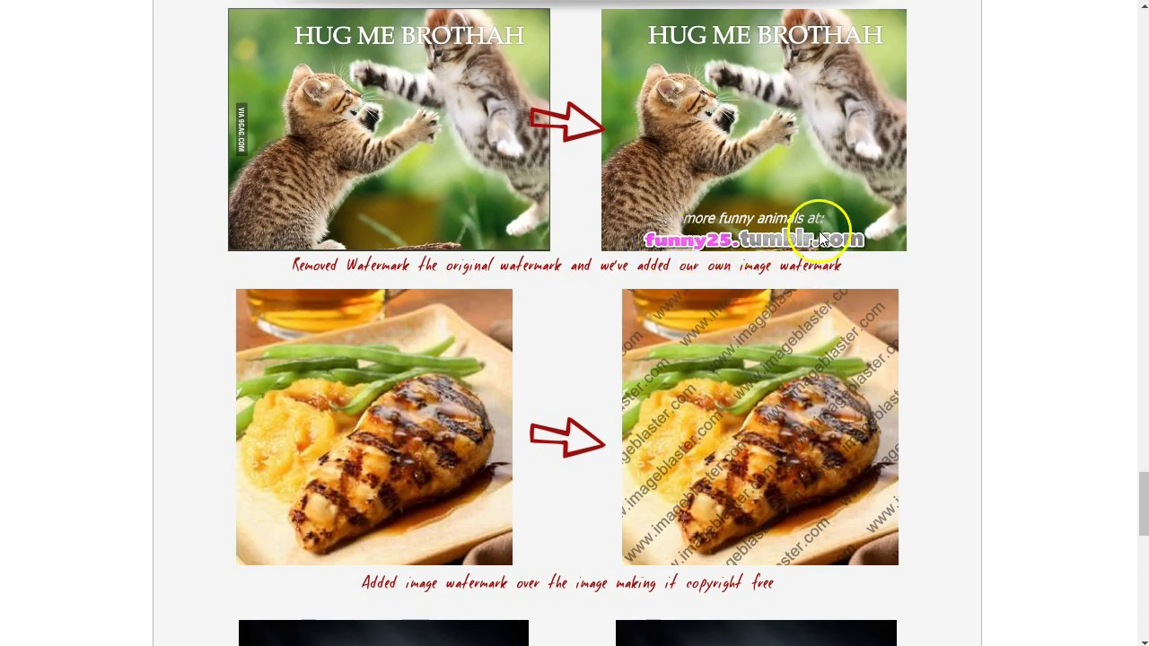
scroll(500, 315, "down", 2)
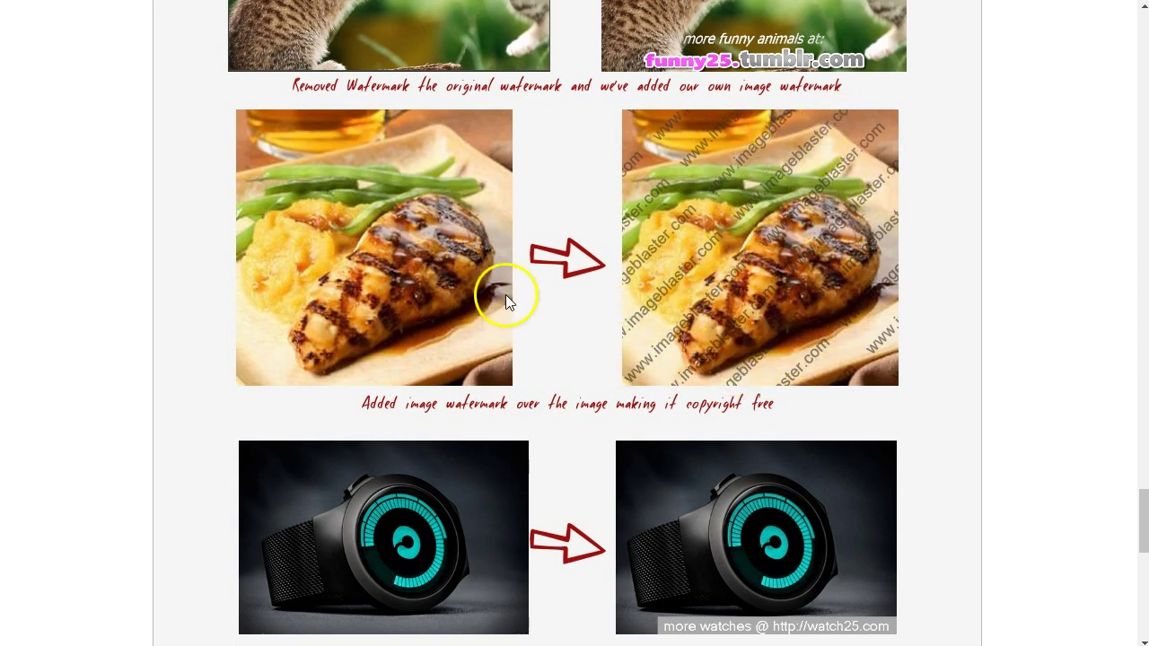
scroll(618, 316, "down", 3)
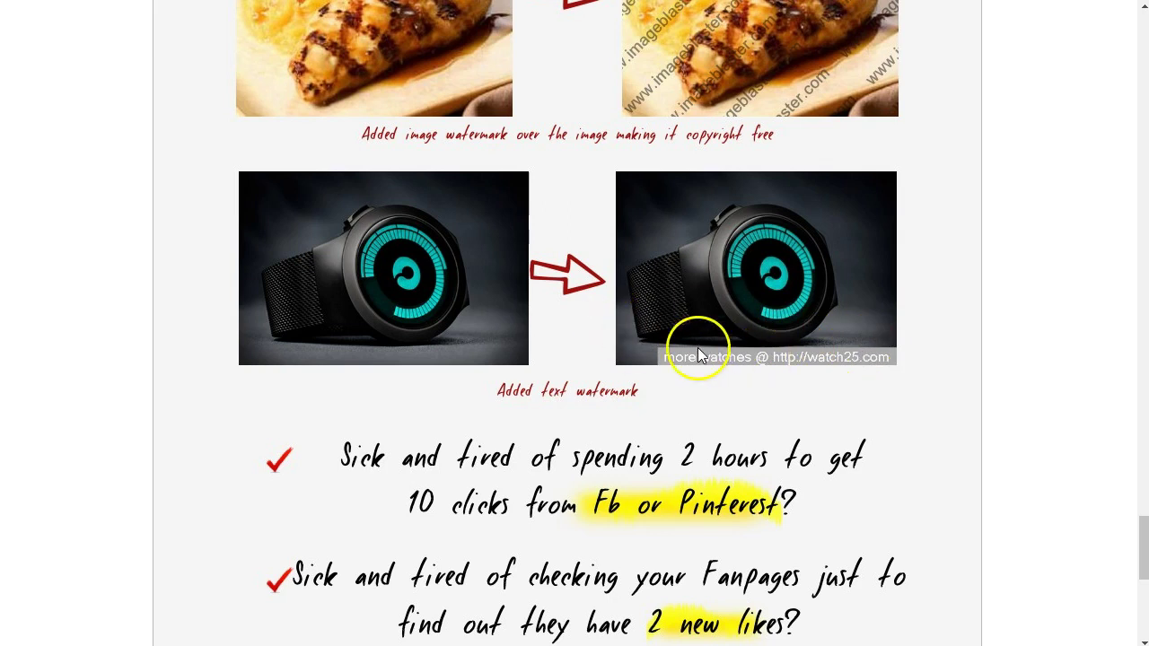
scroll(593, 349, "down", 2)
scroll(494, 331, "down", 1)
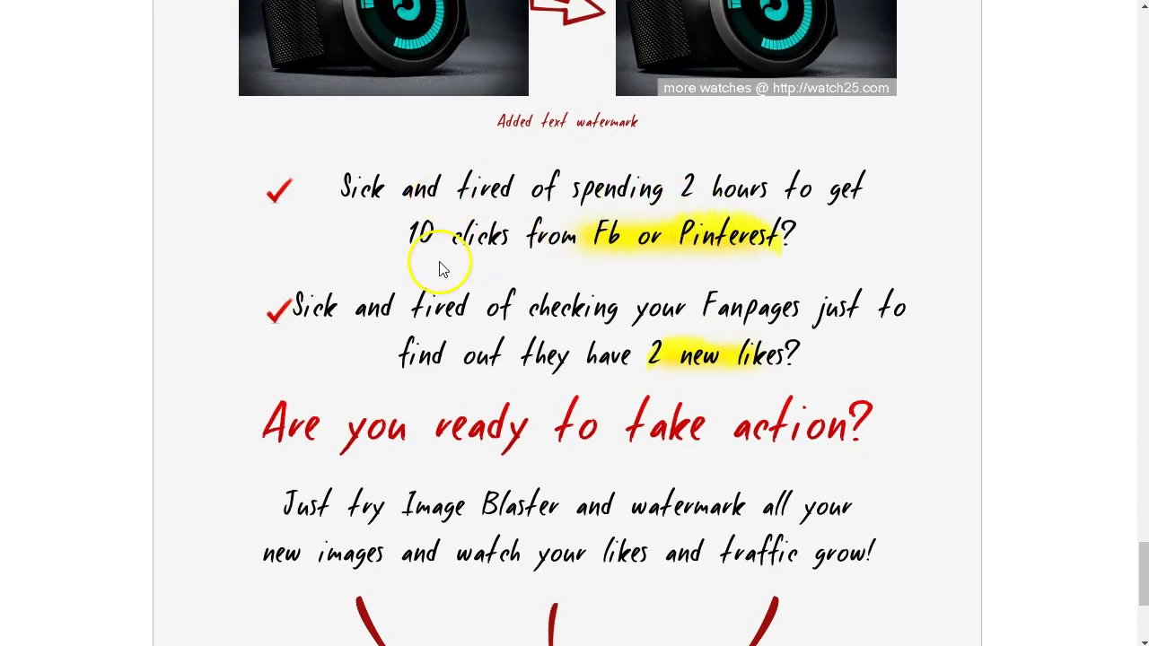
scroll(487, 257, "down", 3)
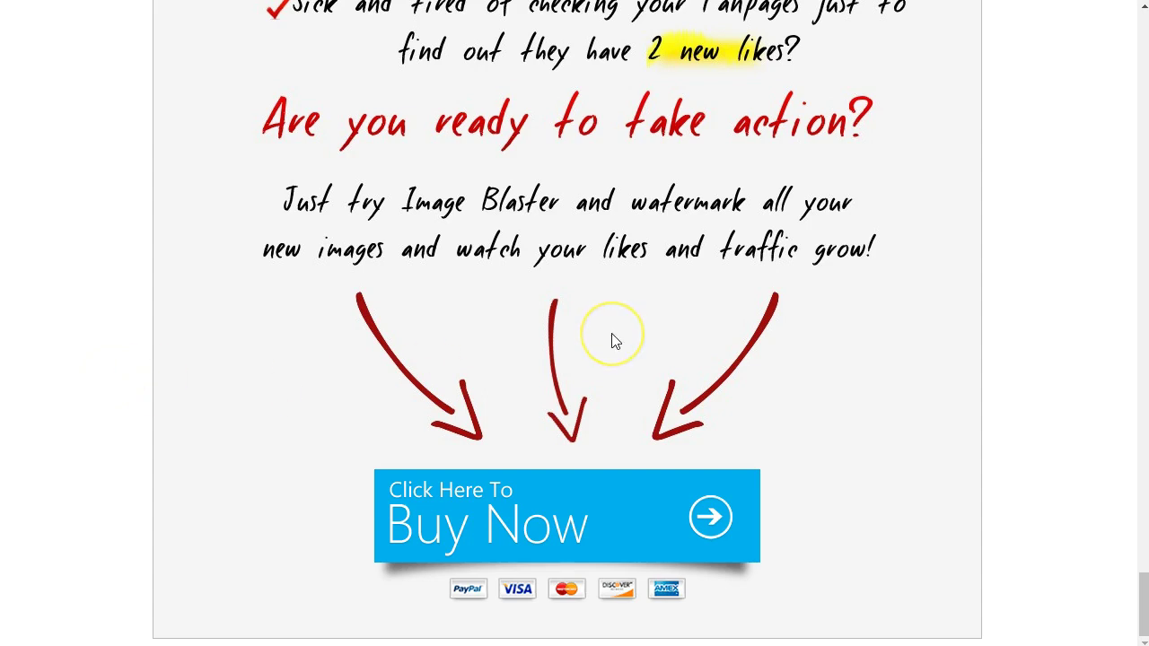
scroll(610, 339, "up", 10)
scroll(610, 339, "up", 15)
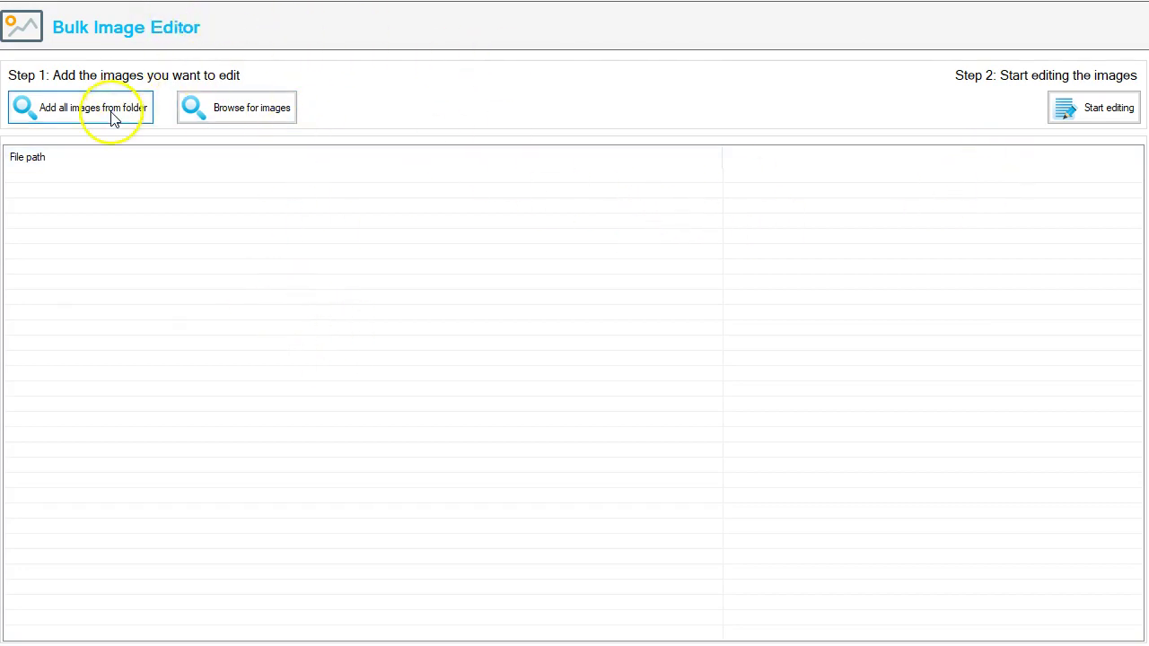
In Bulk Image Editor, browse for individual images and check the pixel dimensions of 150814-F-JY173-008.JPG in its file properties
left_click(249, 112)
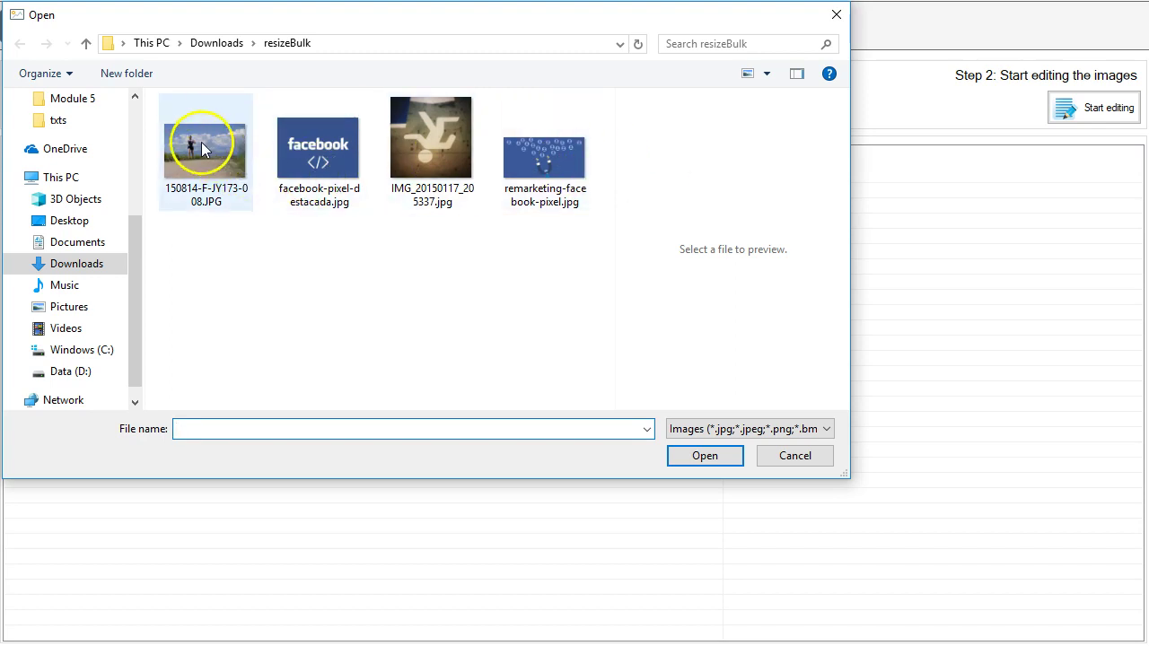
right_click(196, 148)
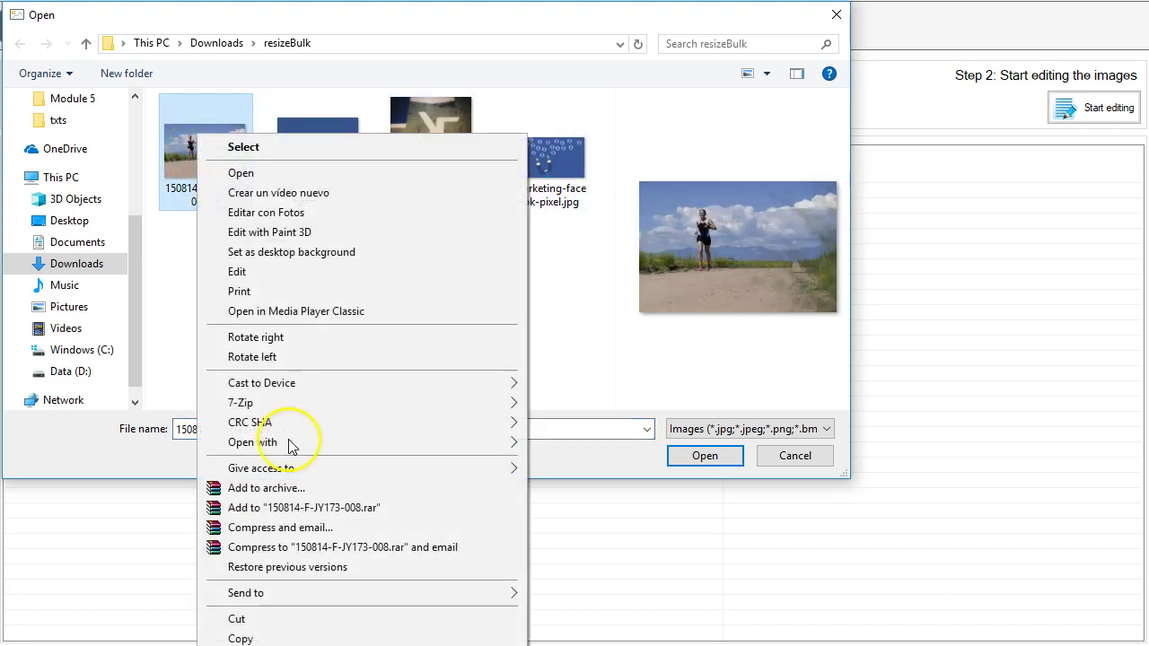
key("r")
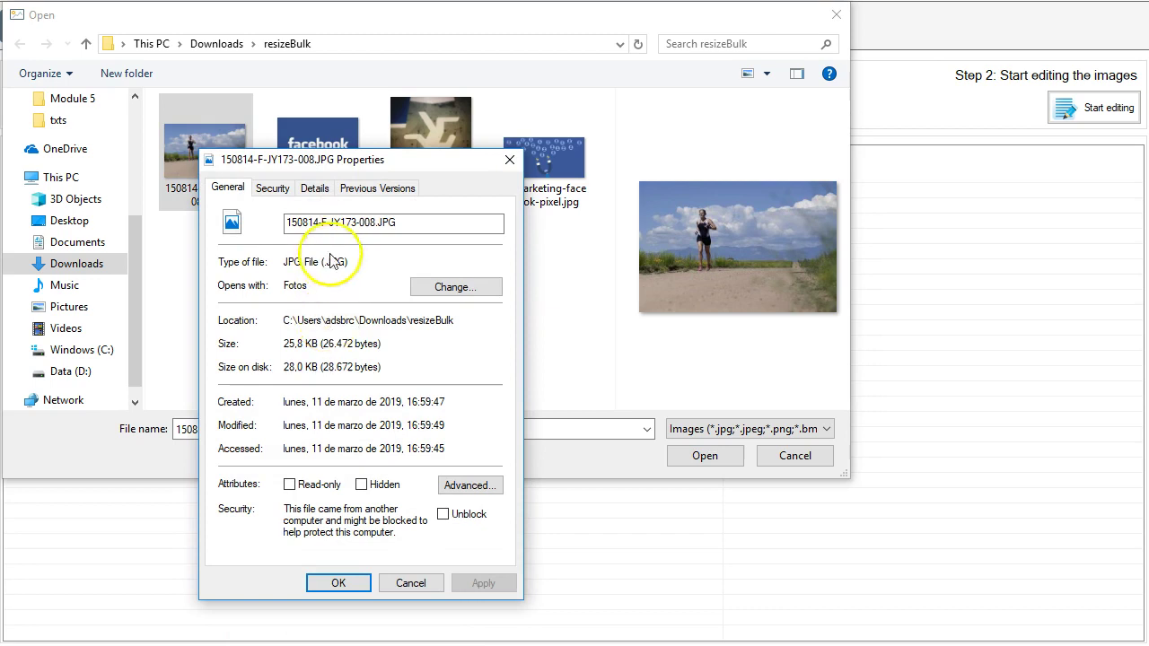
left_click(316, 190)
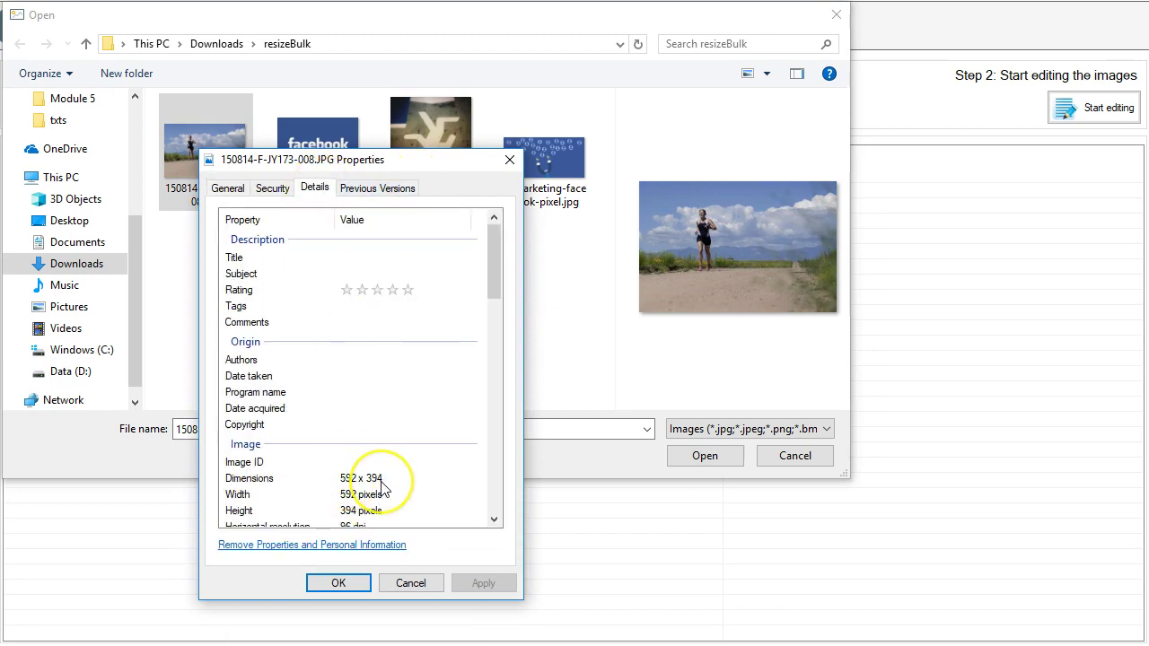
left_click(410, 583)
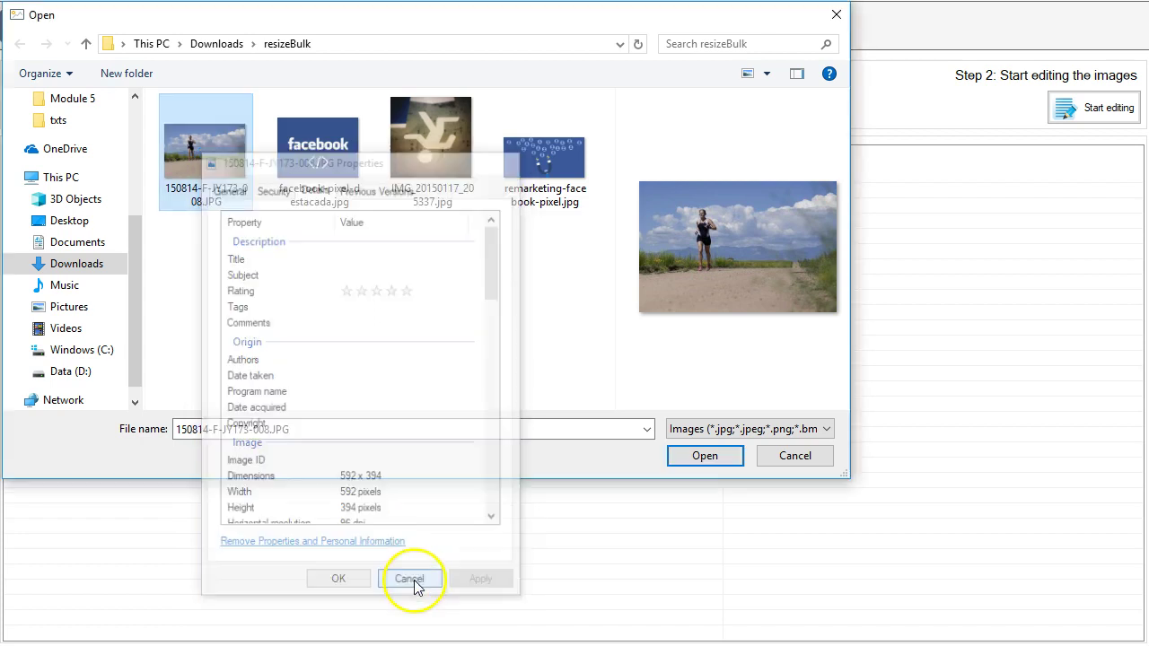
Check the pixel dimensions of facebook-pixel-destacada.jpg in its file properties
left_click(340, 154)
right_click(340, 155)
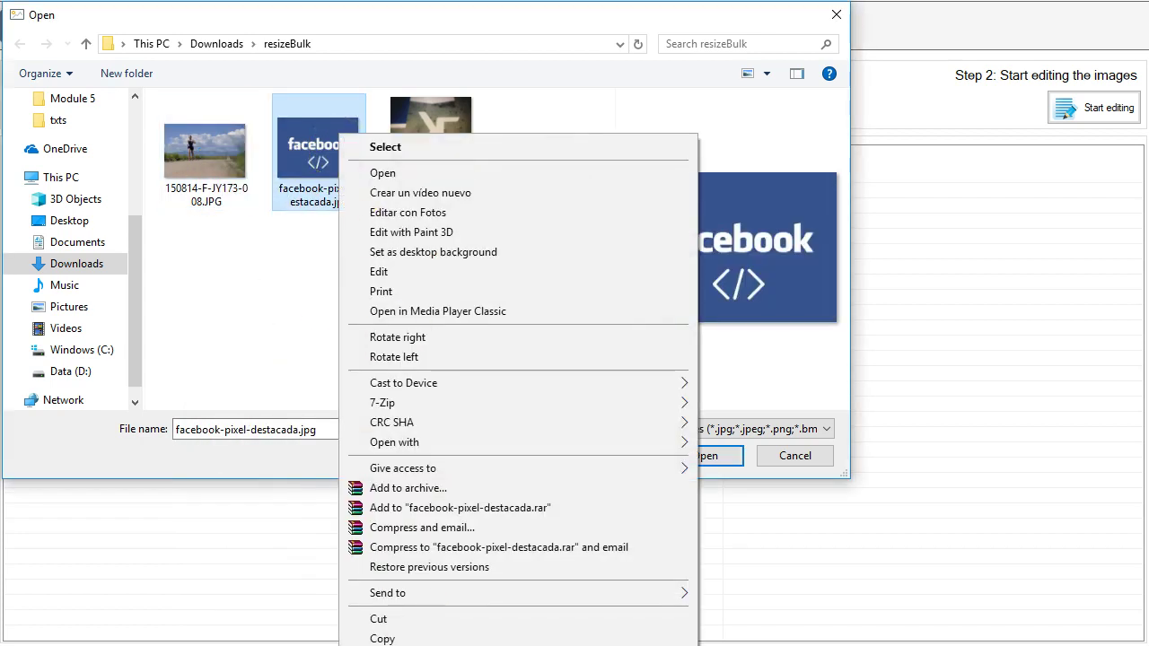
left_click(395, 641)
left_click(456, 189)
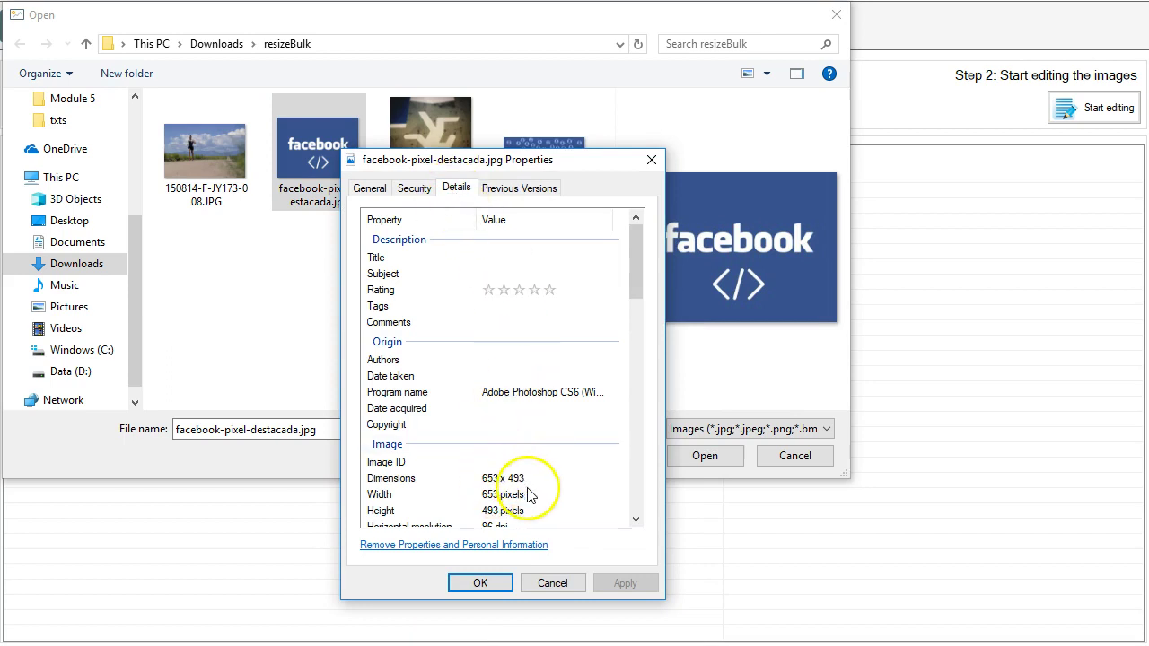
left_click(554, 593)
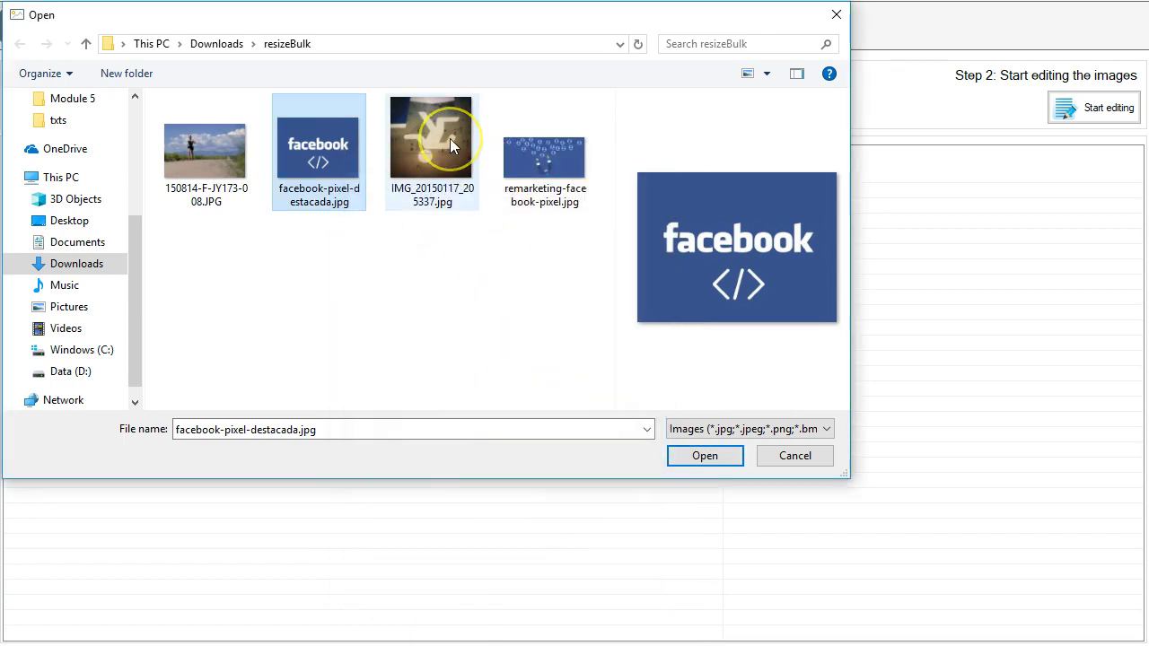
Check the pixel dimensions of IMG_20150117_205337.jpg in its file properties
left_click(450, 139)
right_click(450, 138)
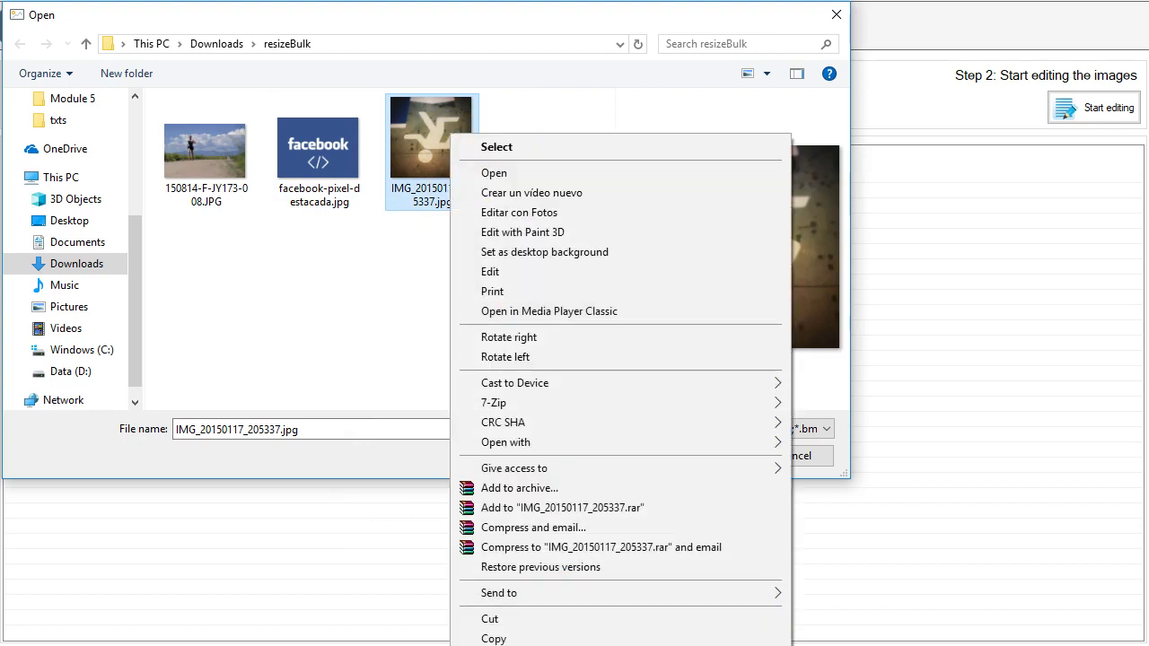
key("r")
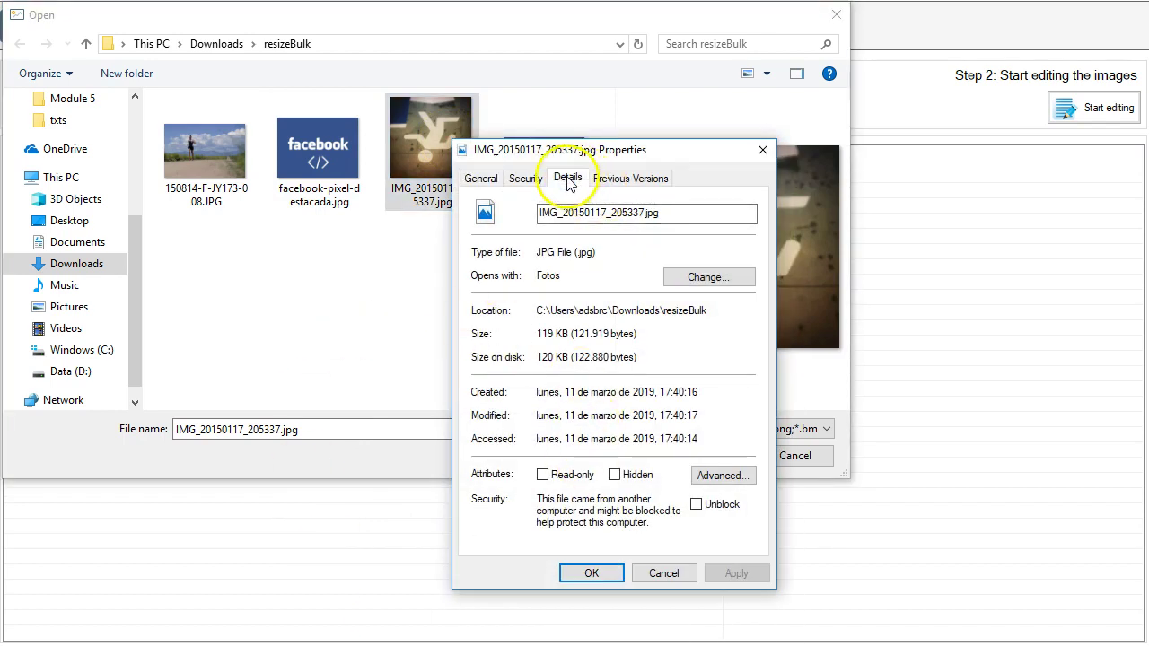
left_click(568, 179)
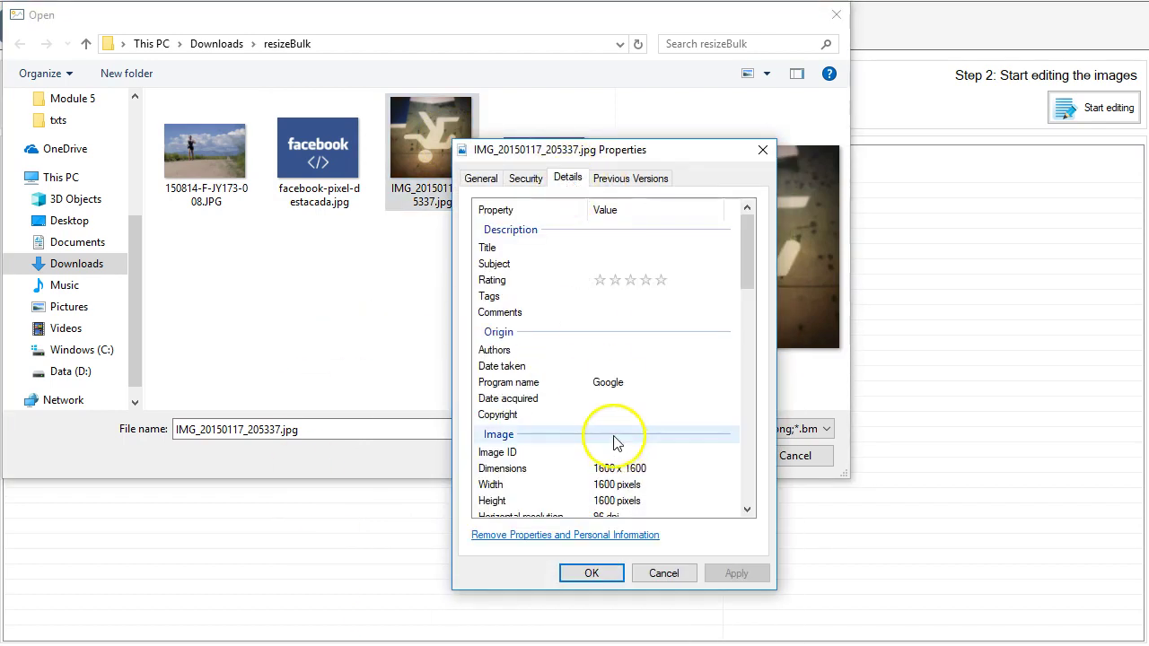
left_click(664, 573)
Check the pixel dimensions of remarketing-facebook-pixel.jpg in its file properties
right_click(557, 137)
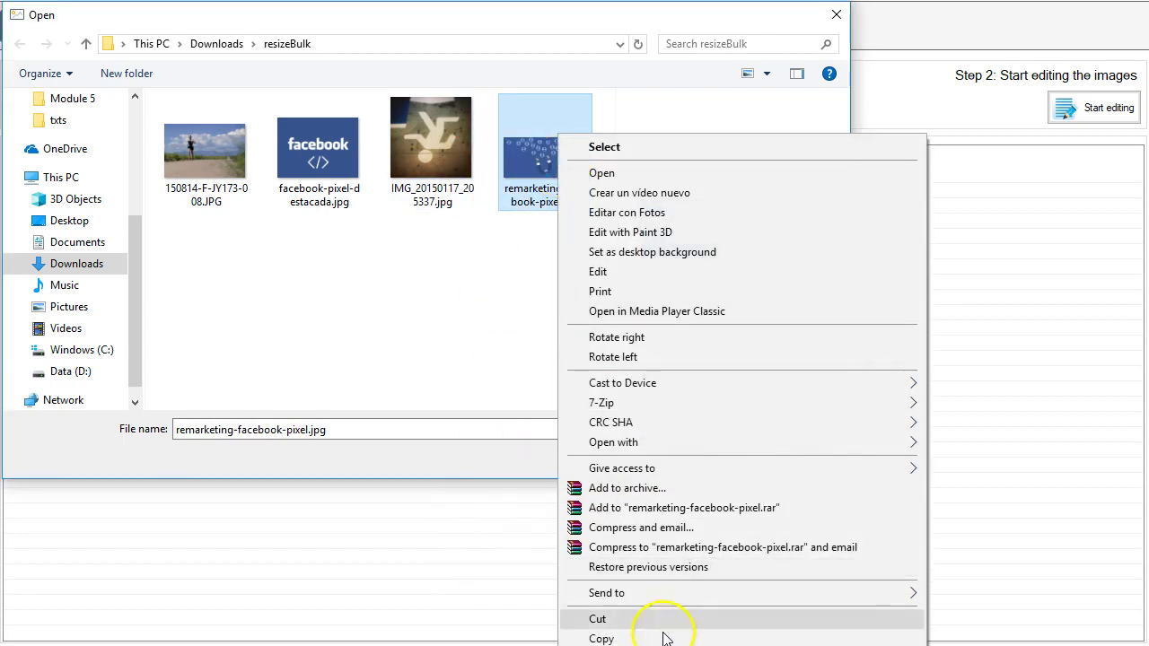
left_click(610, 645)
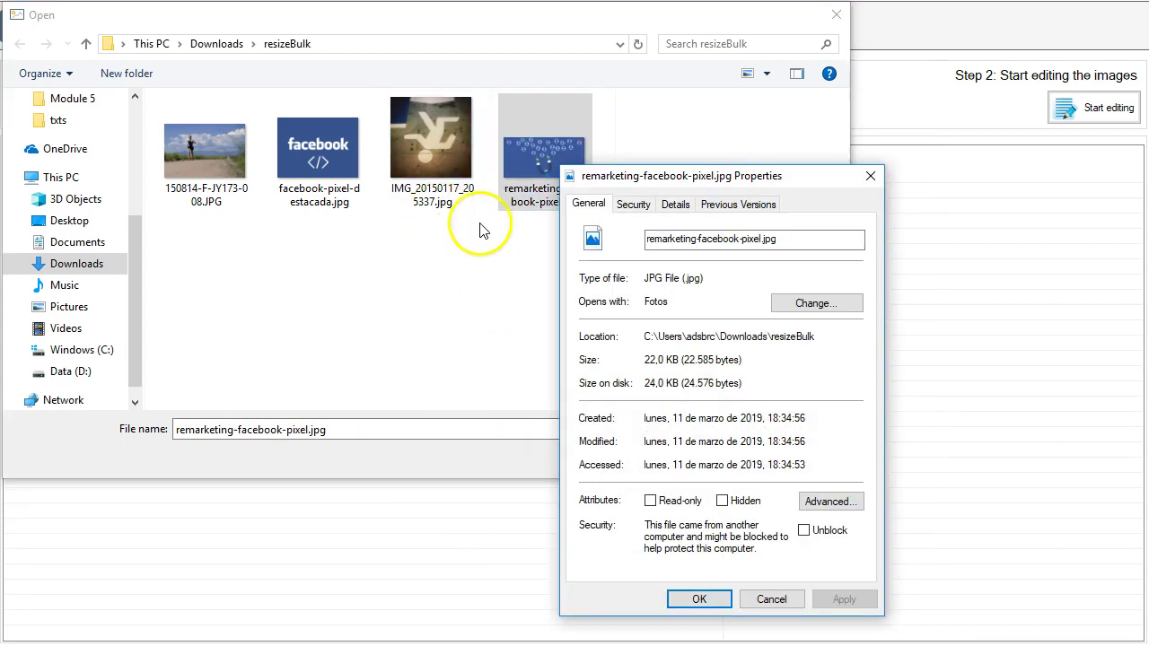
left_click(675, 204)
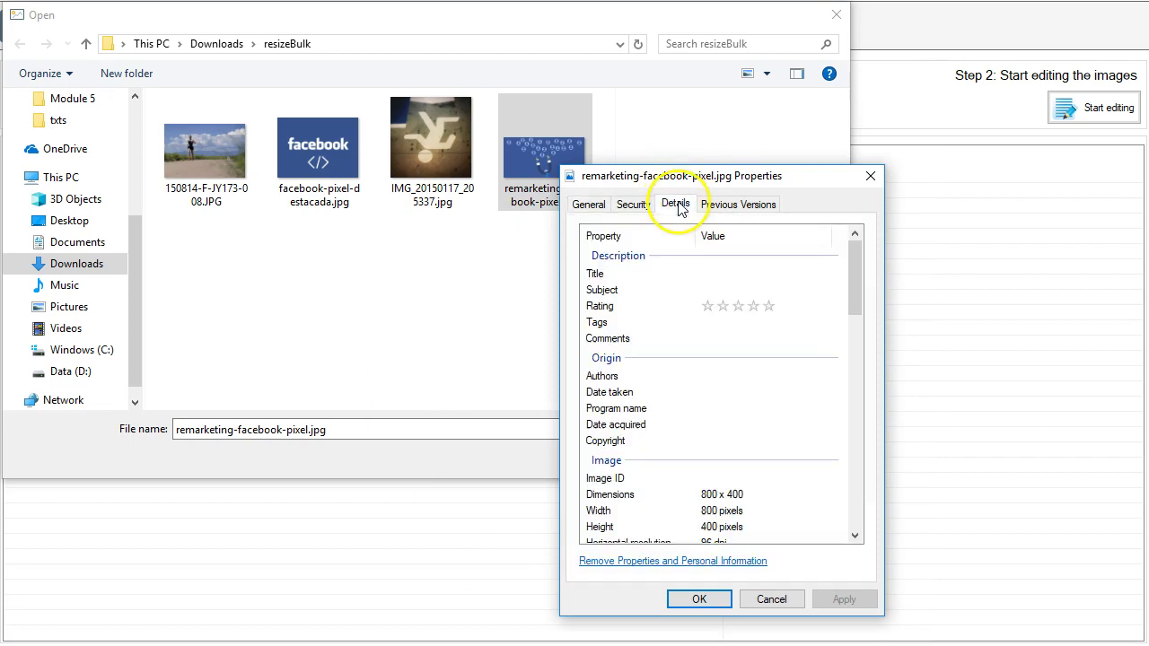
left_click(774, 600)
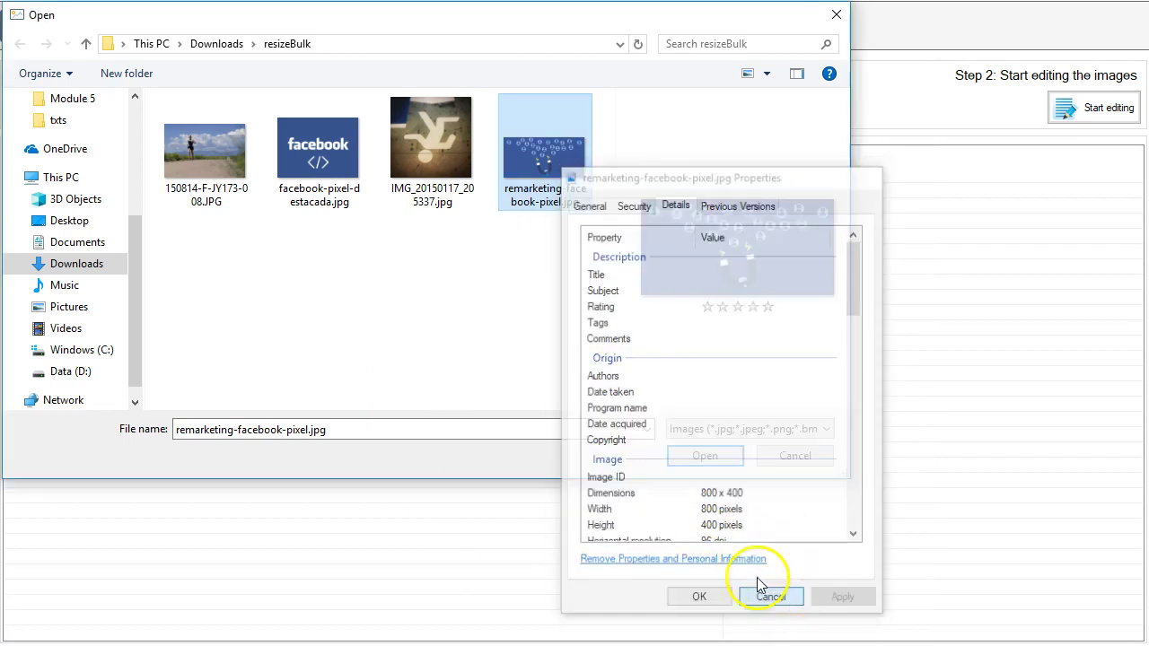
Add all four images from the resizeBulk folder to the file list and open the editing settings
left_click_drag(579, 259, 162, 146)
left_click(716, 460)
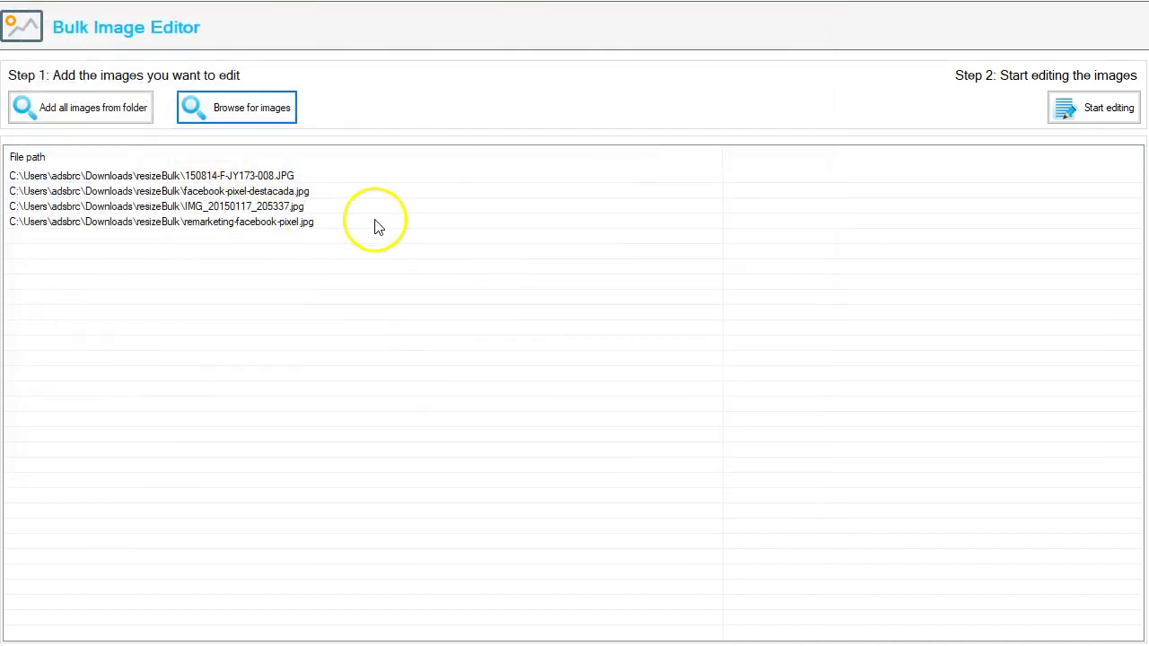
left_click(1101, 110)
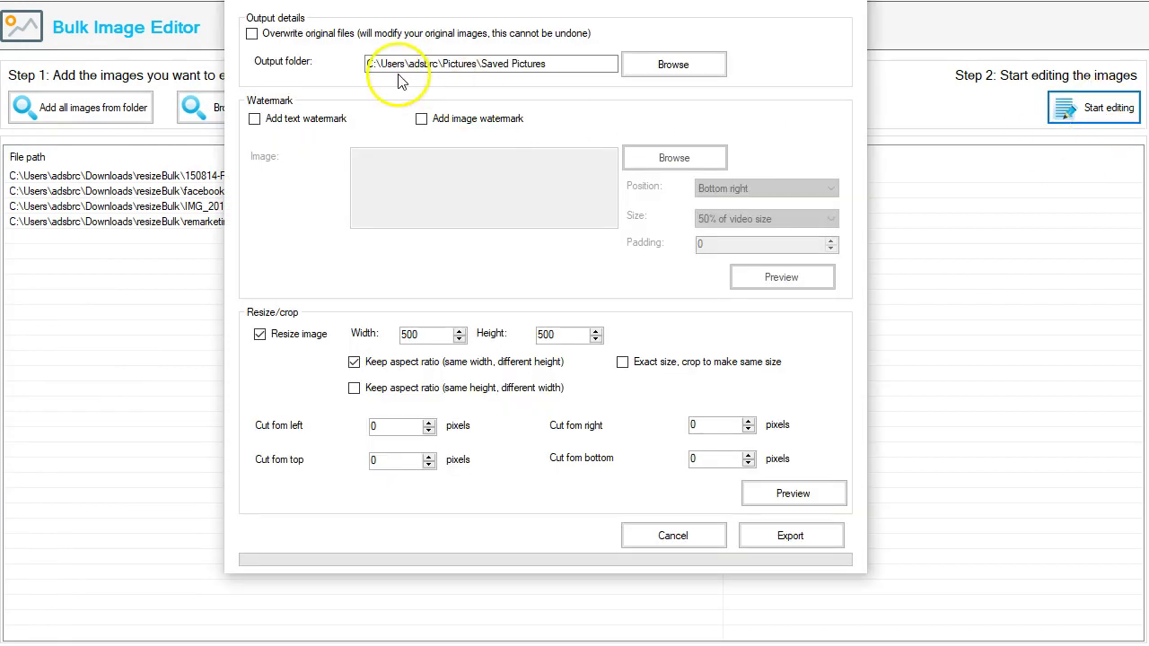
left_click_drag(569, 58, 369, 79)
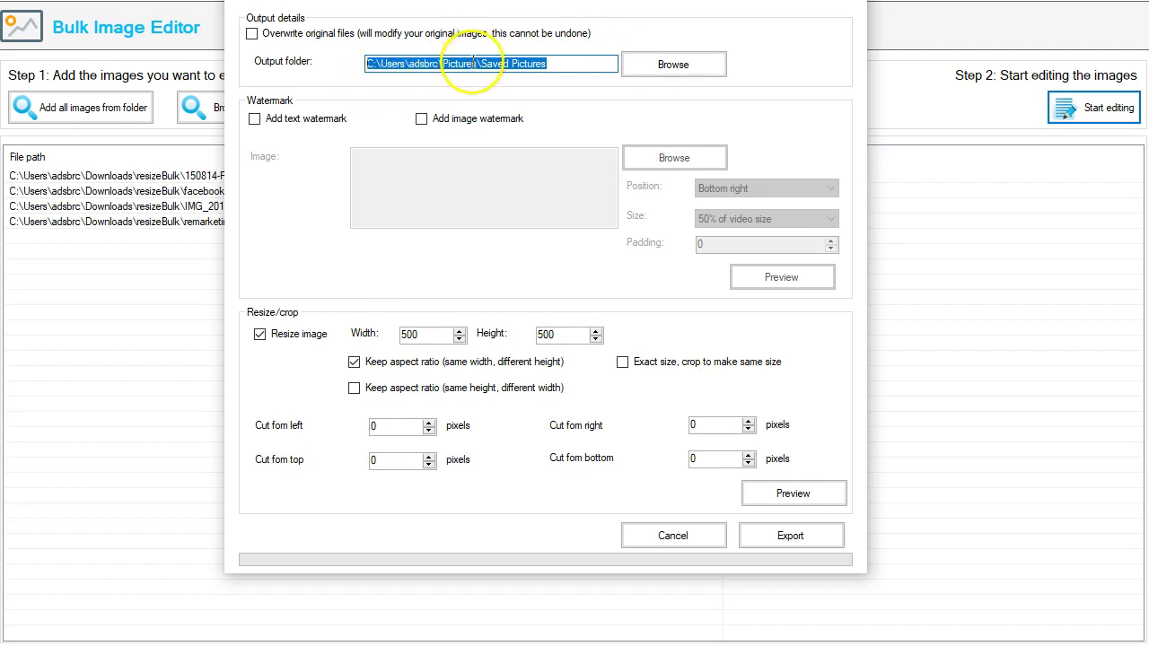
left_click(573, 59)
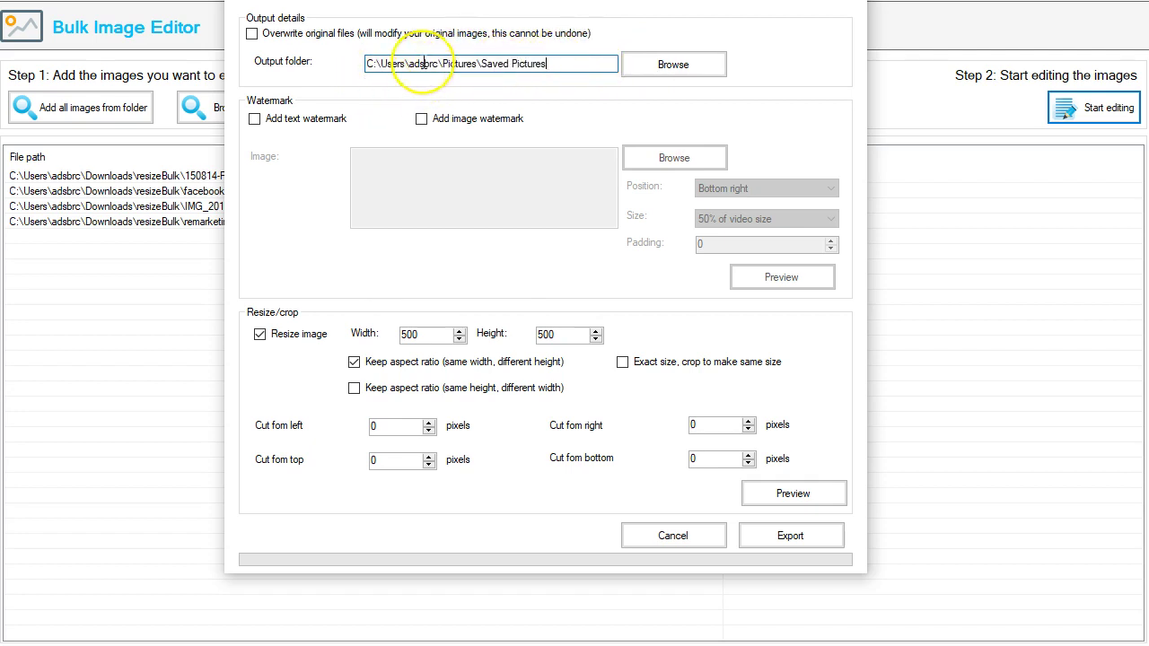
left_click_drag(569, 57, 372, 58)
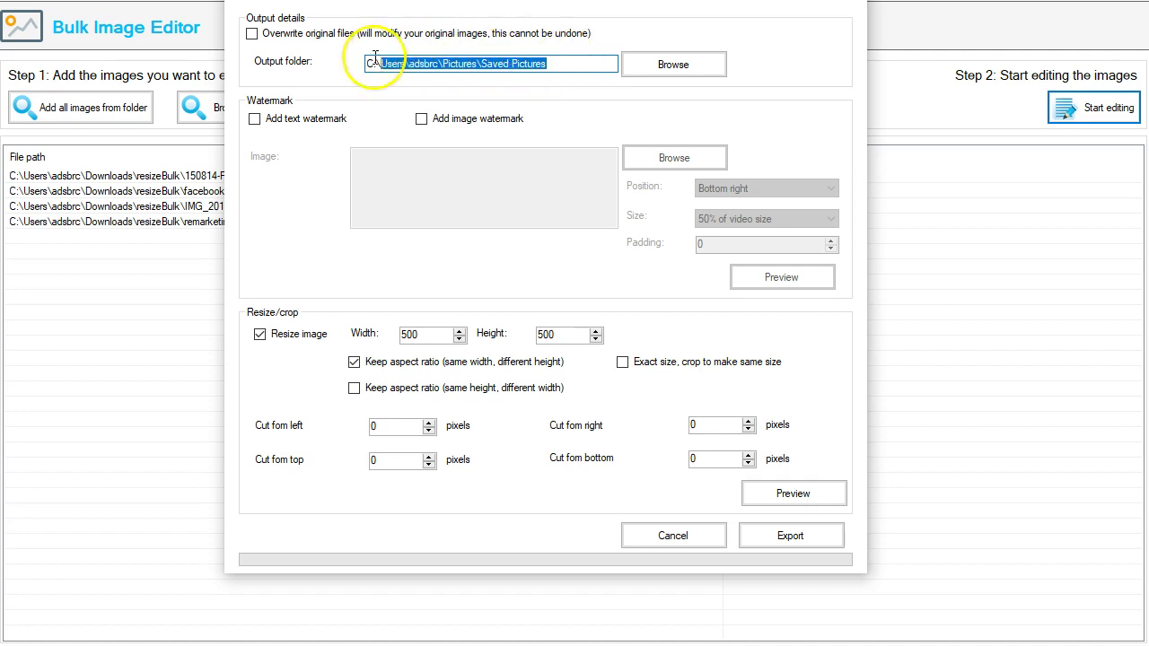
left_click(468, 61)
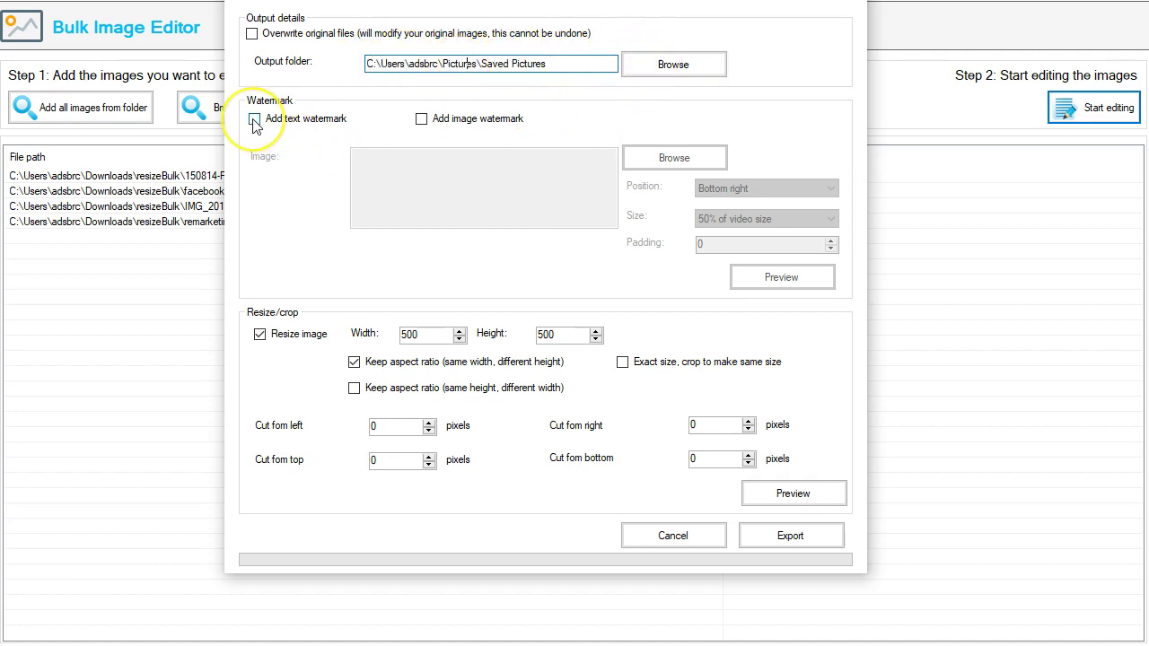
Try the text watermark option, switch it off again and enable the image watermark instead
left_click(254, 119)
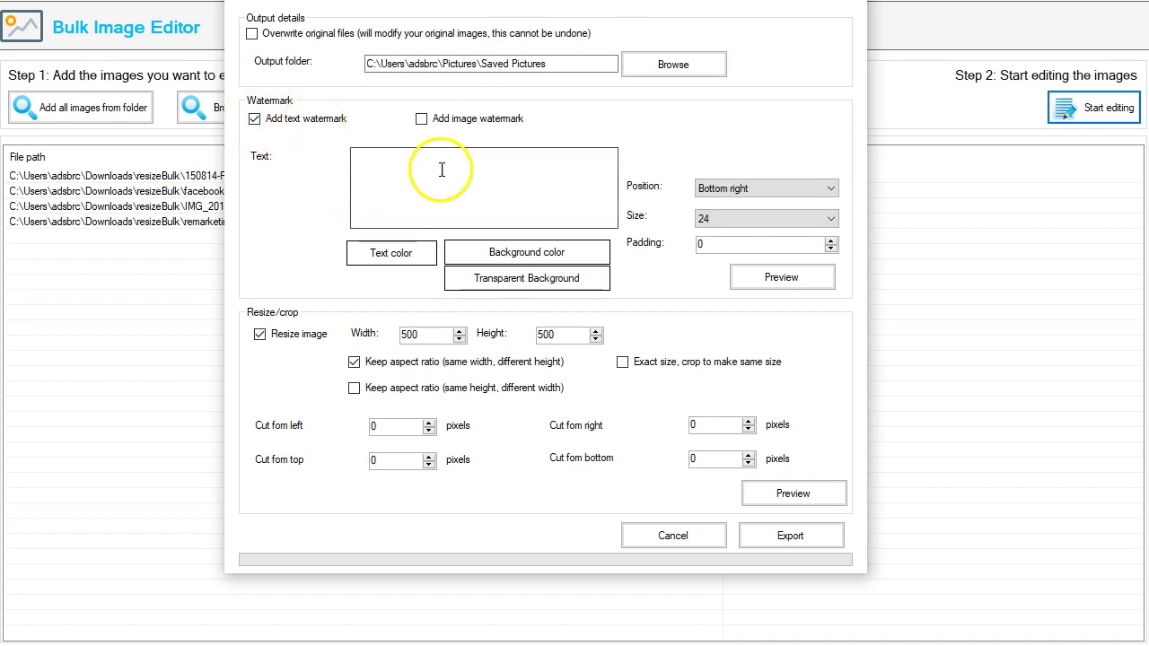
left_click(255, 120)
left_click(421, 119)
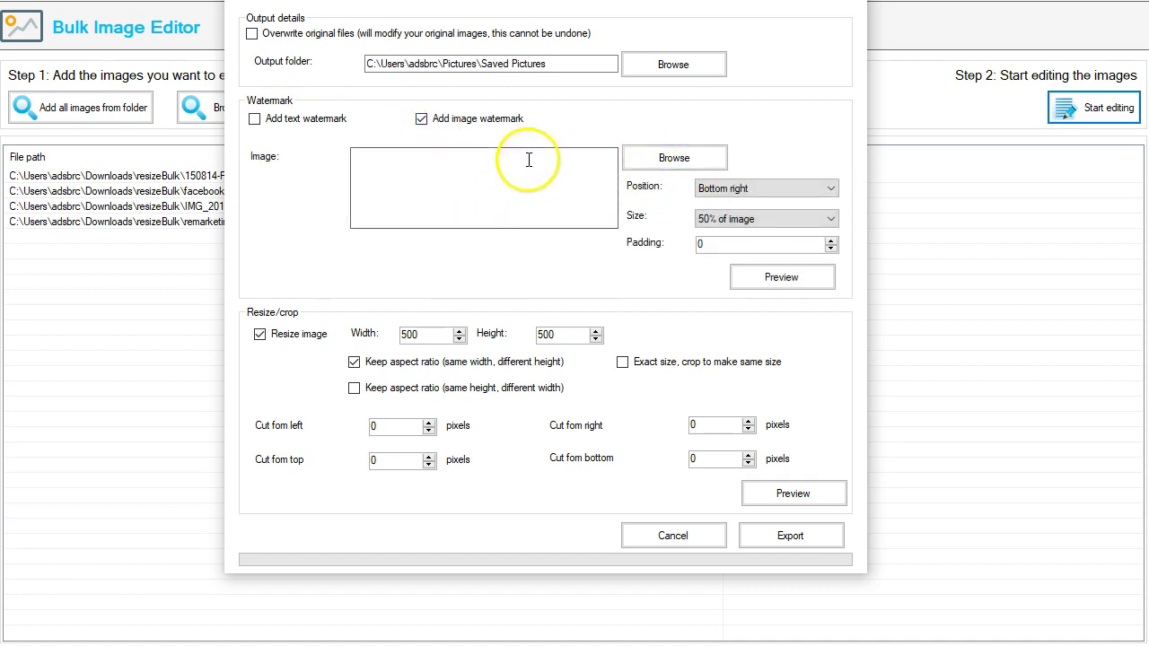
left_click(700, 191)
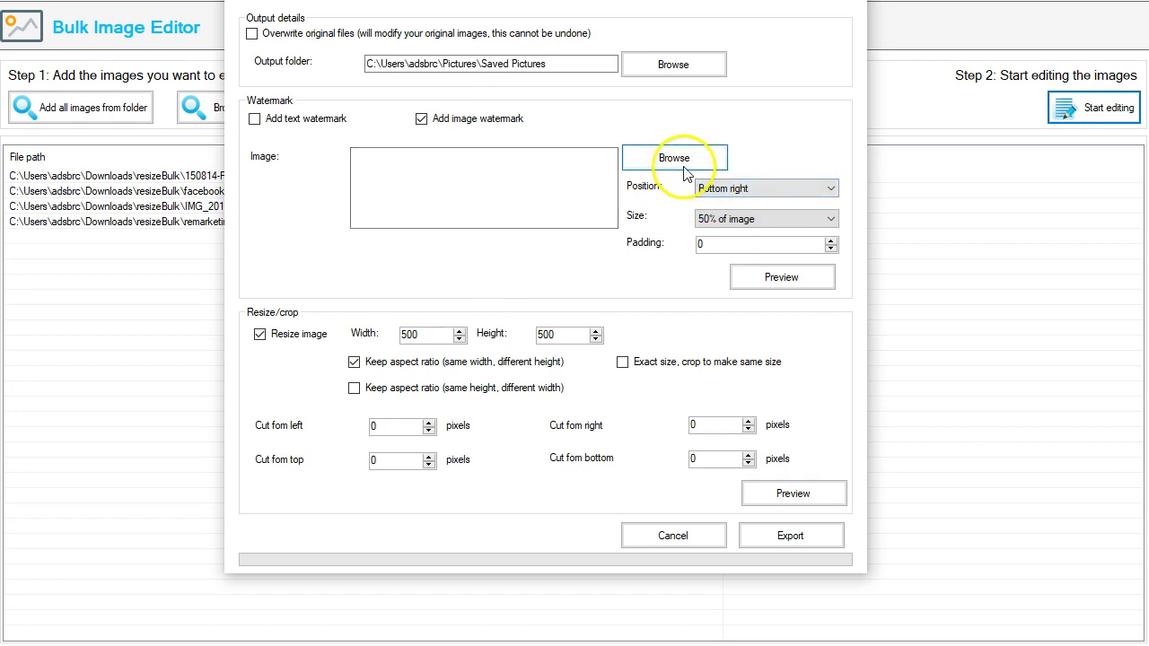
Look through the available position and size options for the image watermark
left_click(739, 190)
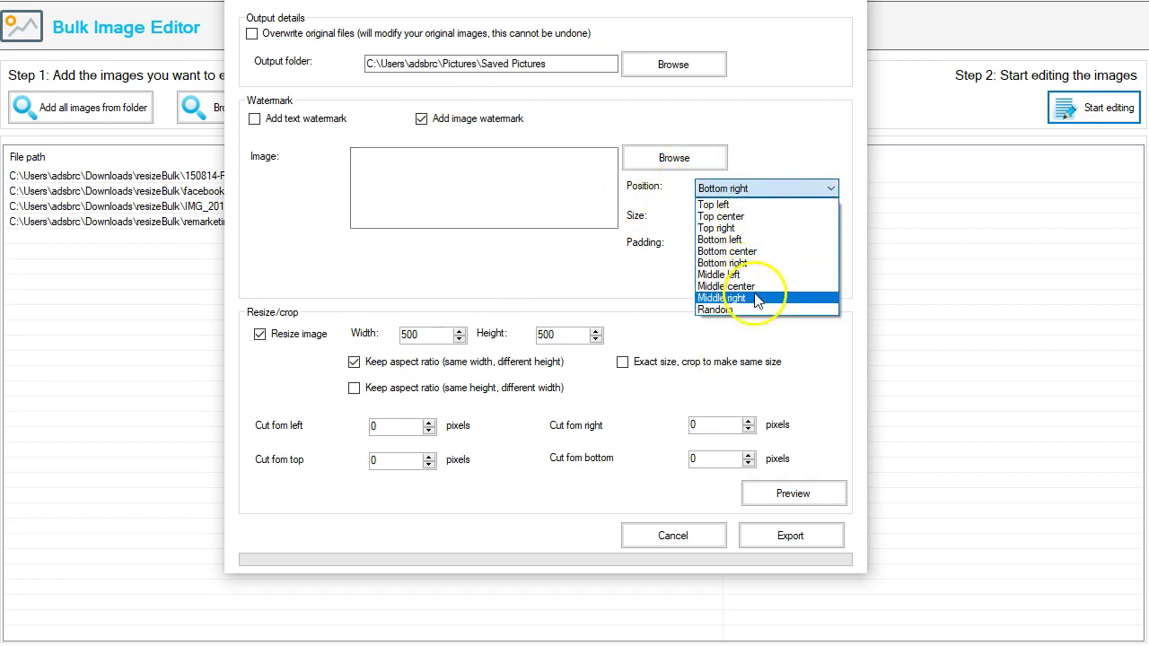
left_click(719, 189)
left_click(732, 220)
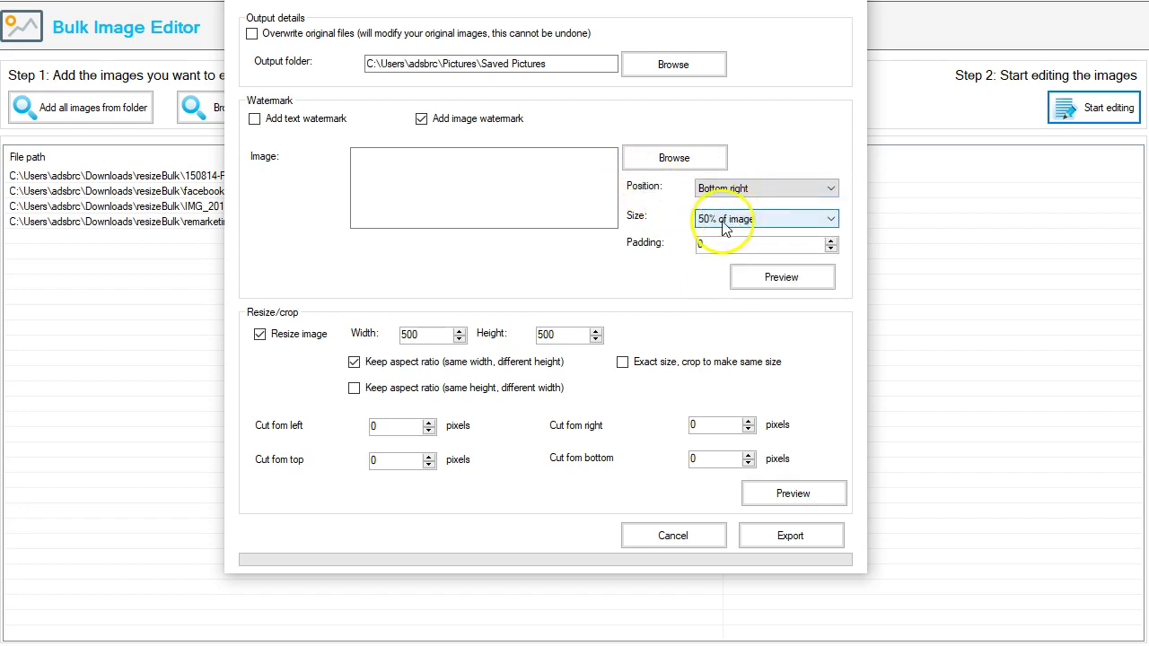
left_click(725, 224)
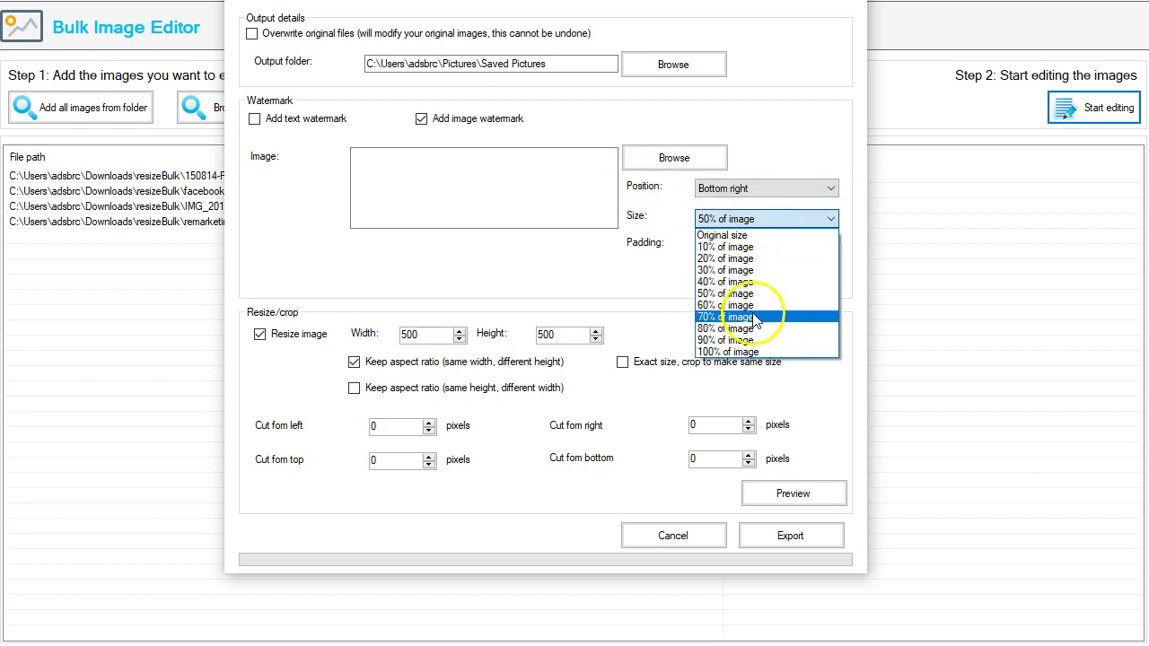
left_click(639, 219)
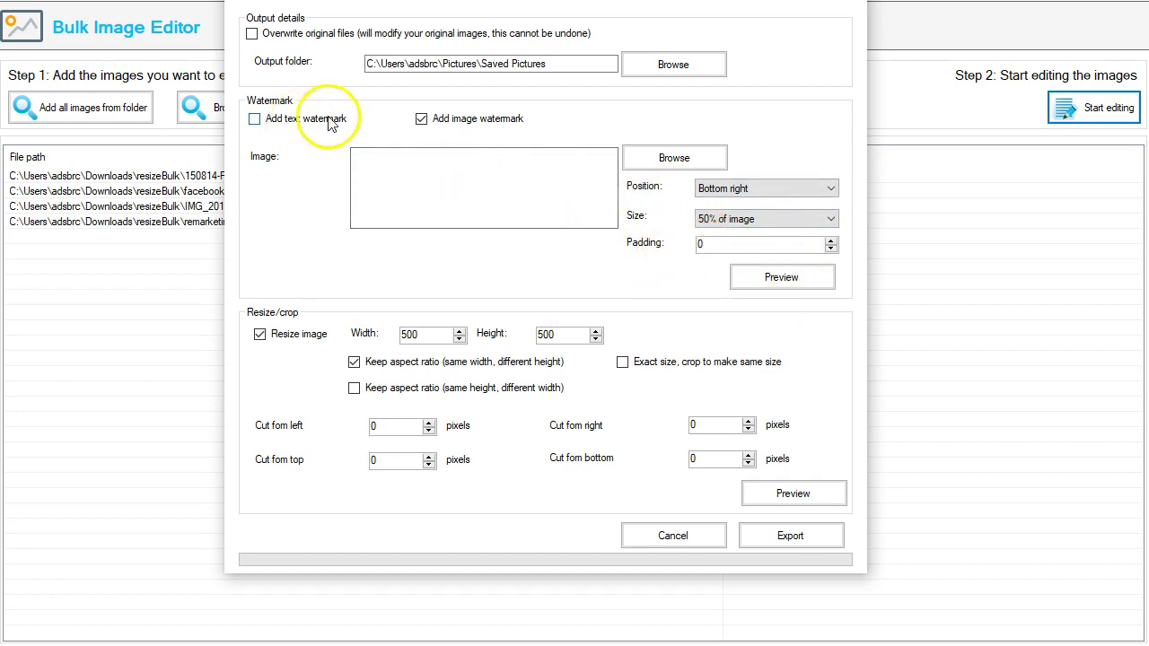
Replace the image watermark with the text watermark "mas en bettyromerito.com" on a transparent background
left_click(492, 126)
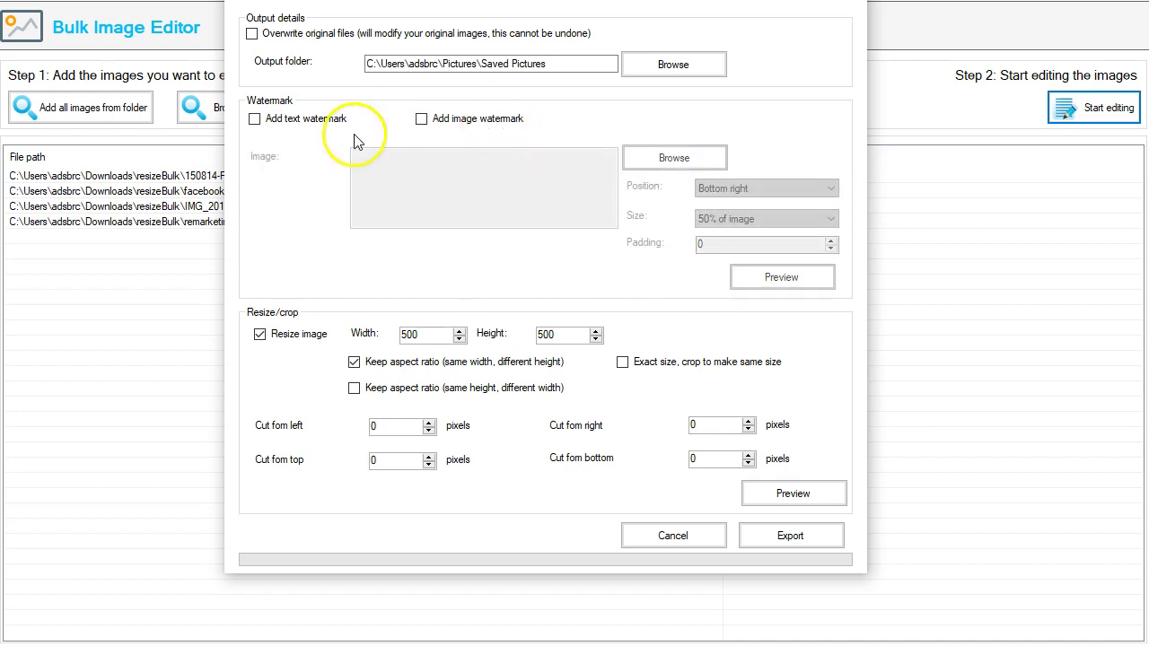
left_click(296, 122)
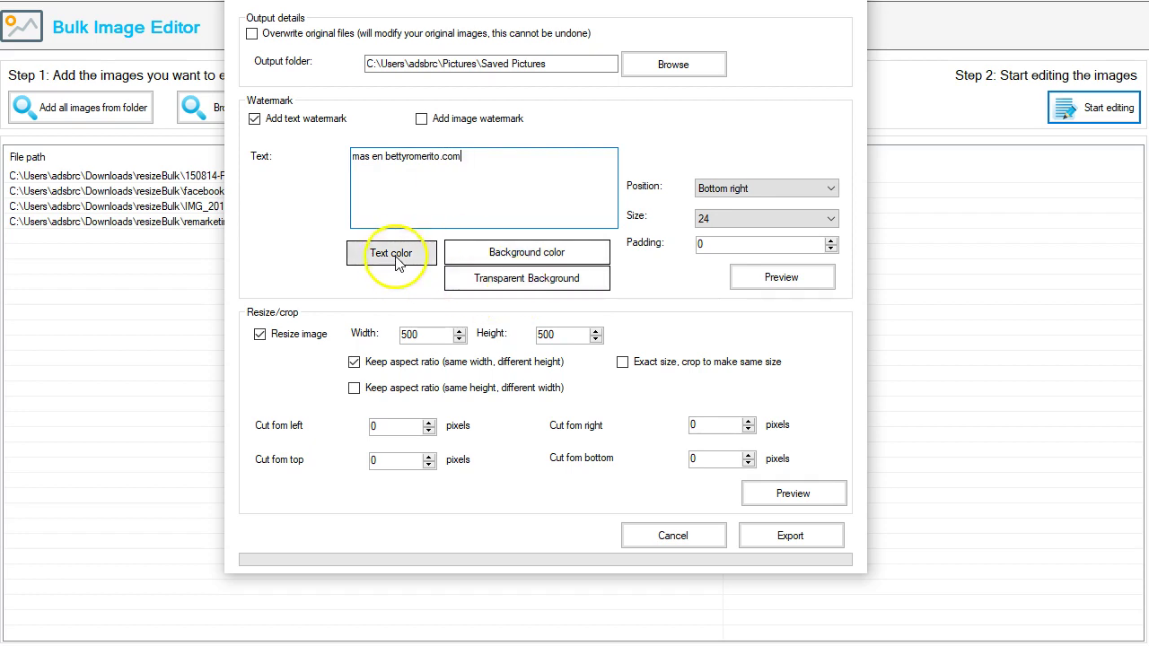
left_click(537, 282)
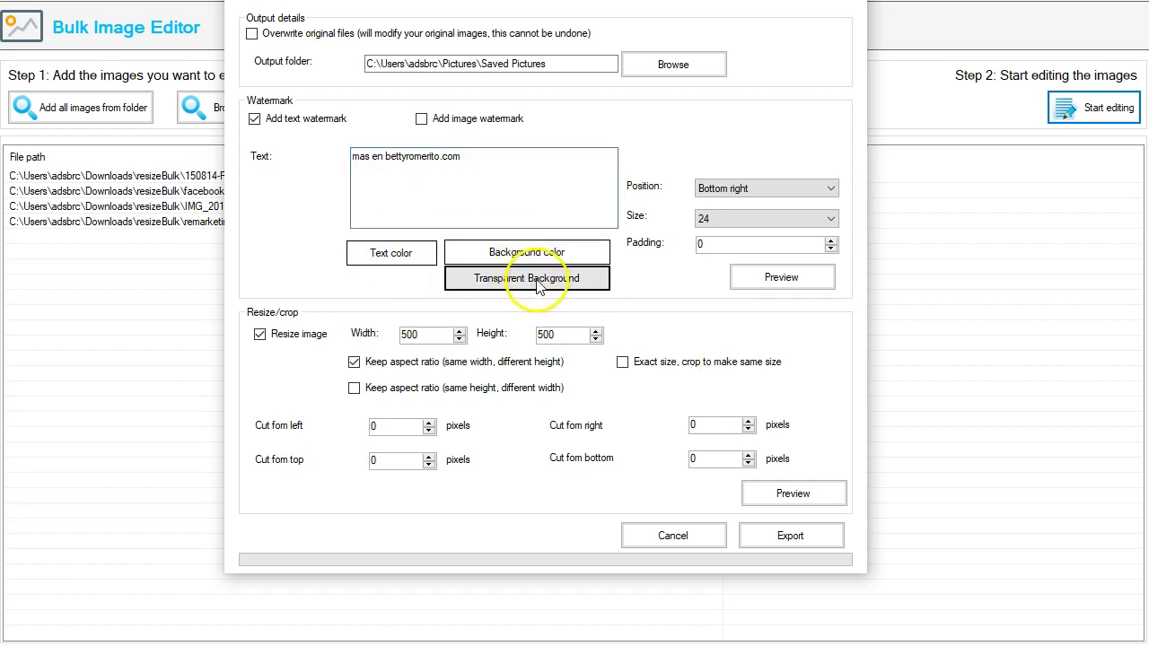
Set the text watermark's position to Random and preview it on the image
left_click(759, 189)
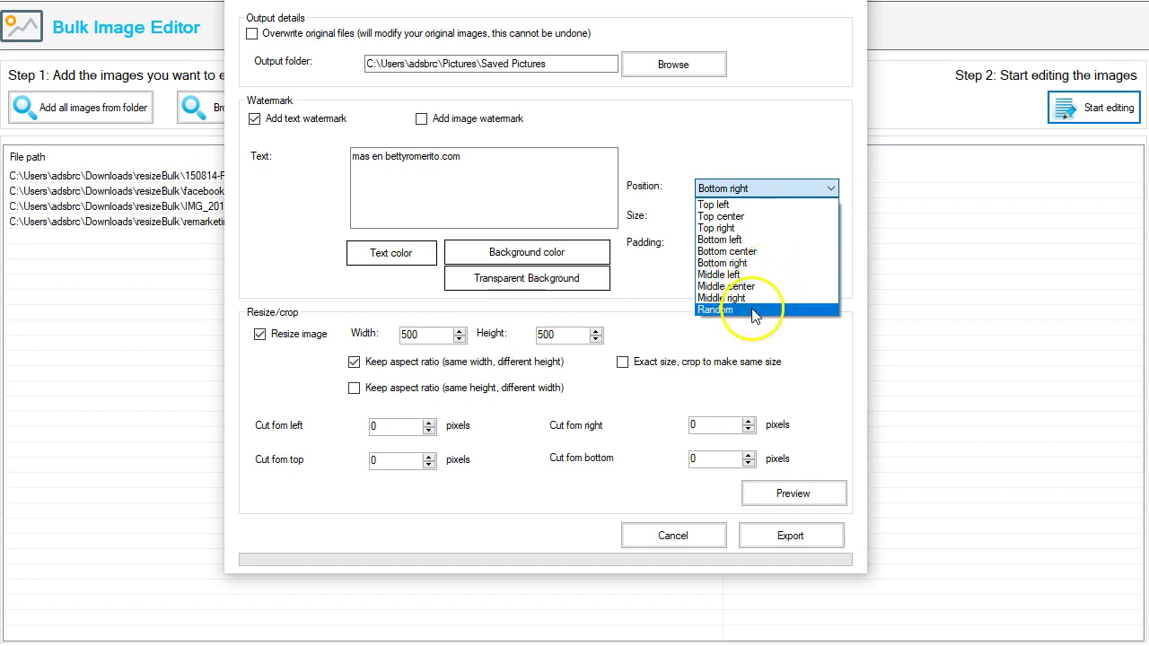
left_click(746, 310)
left_click(772, 281)
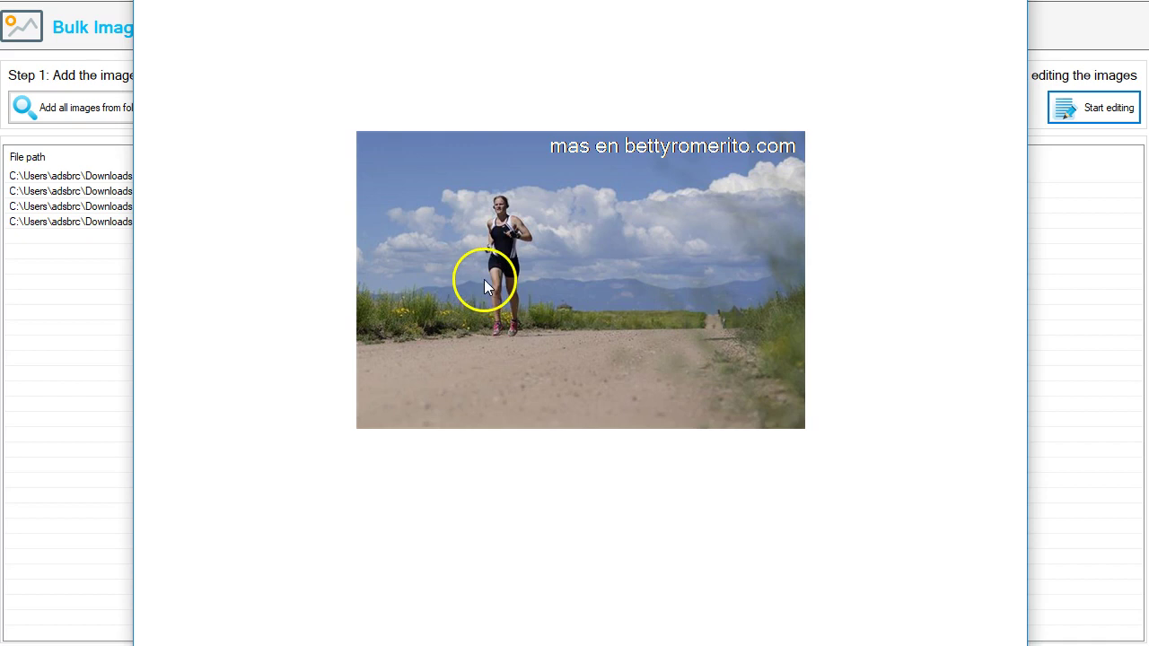
left_click(999, 643)
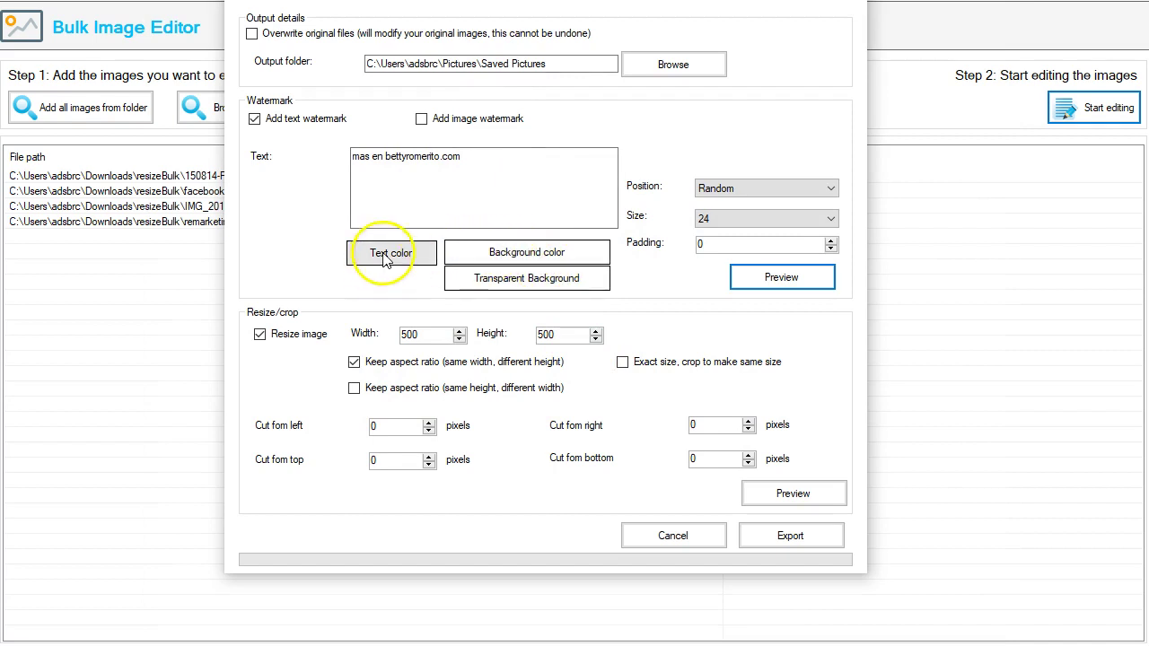
Set the watermark's text color to red and its background color to light yellow
double_click(422, 157)
left_click(440, 158)
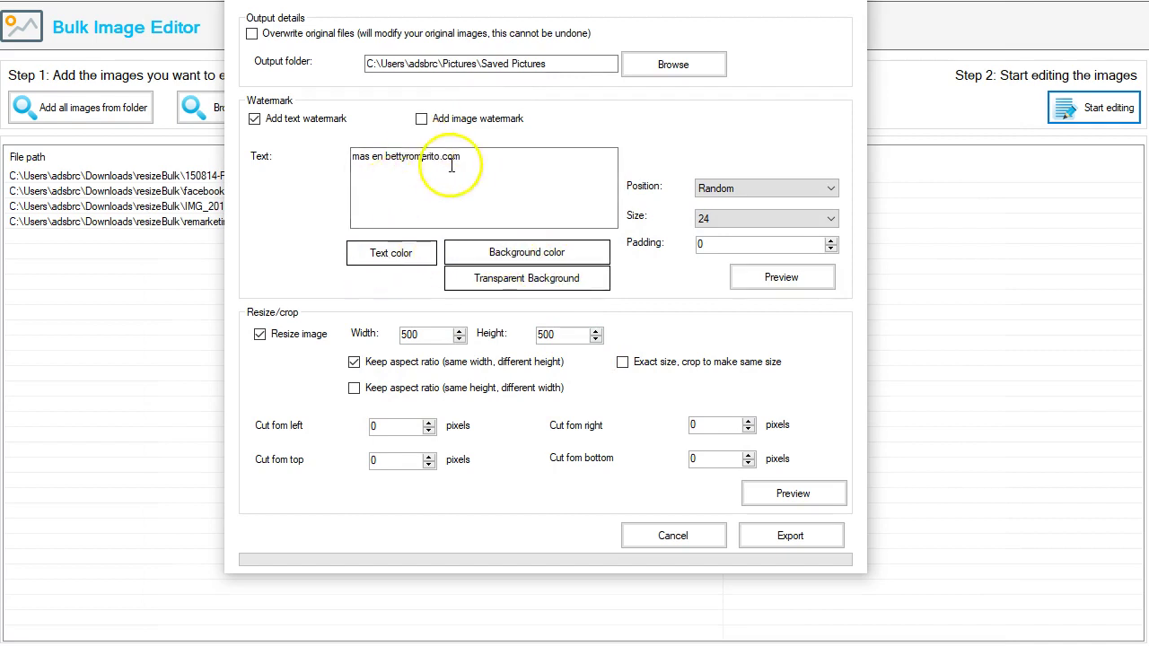
left_click(399, 266)
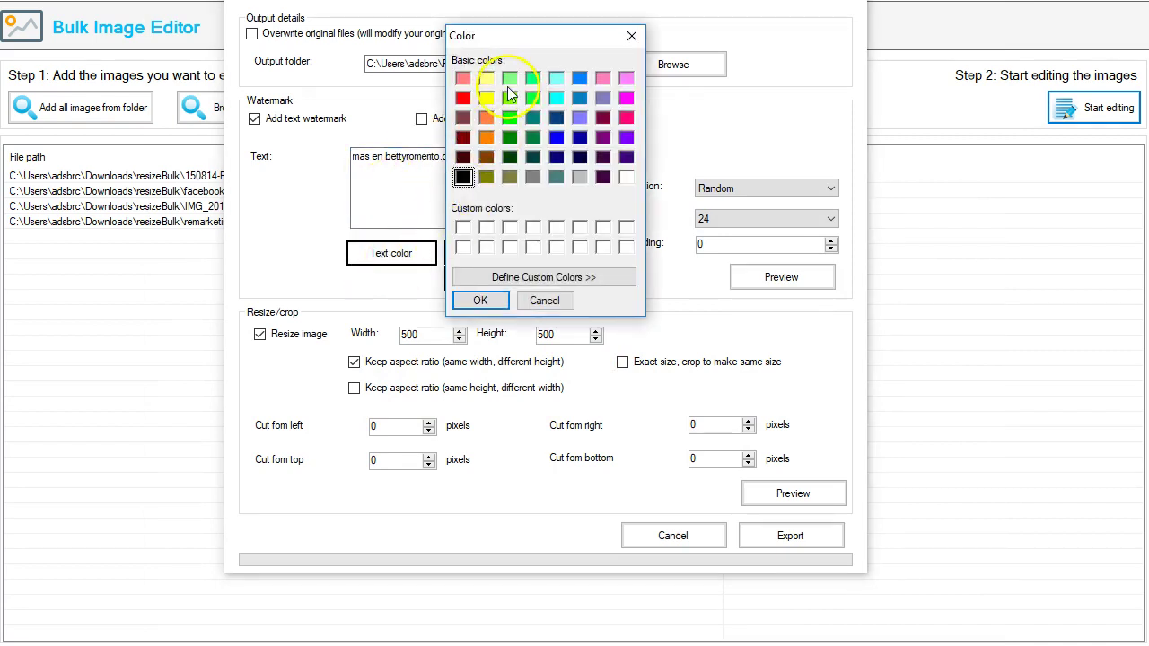
left_click(463, 97)
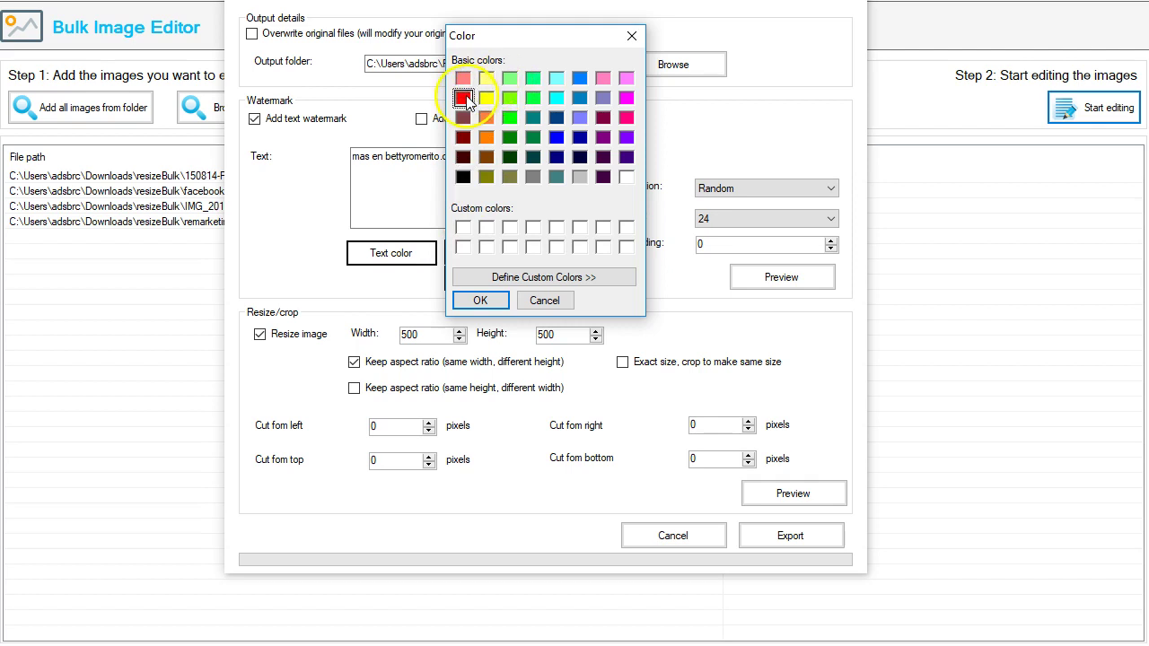
left_click(489, 304)
left_click(481, 250)
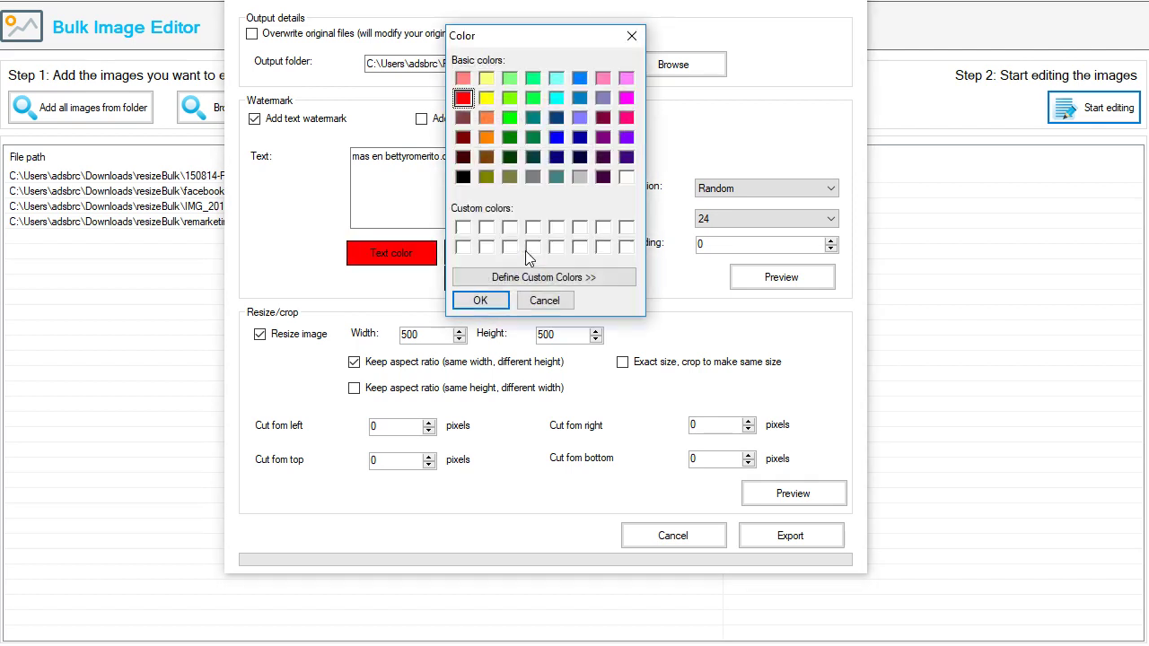
left_click(482, 300)
Preview the recolored watermark on the image and switch the text watermark off
left_click(791, 280)
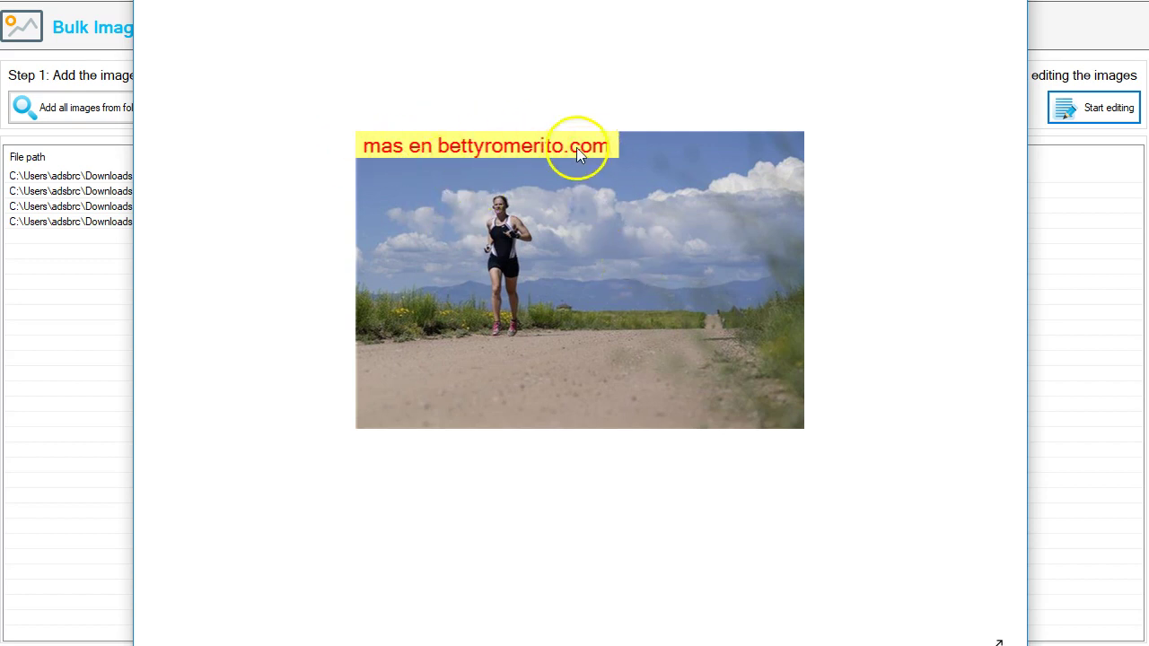
left_click(521, 192)
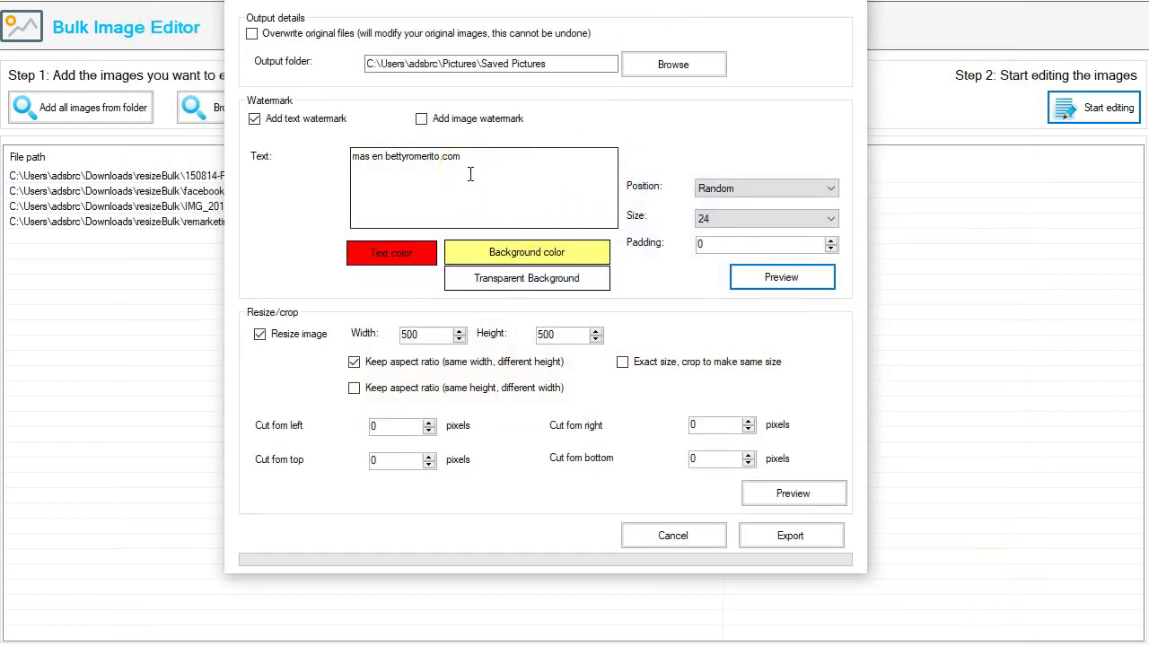
left_click(255, 119)
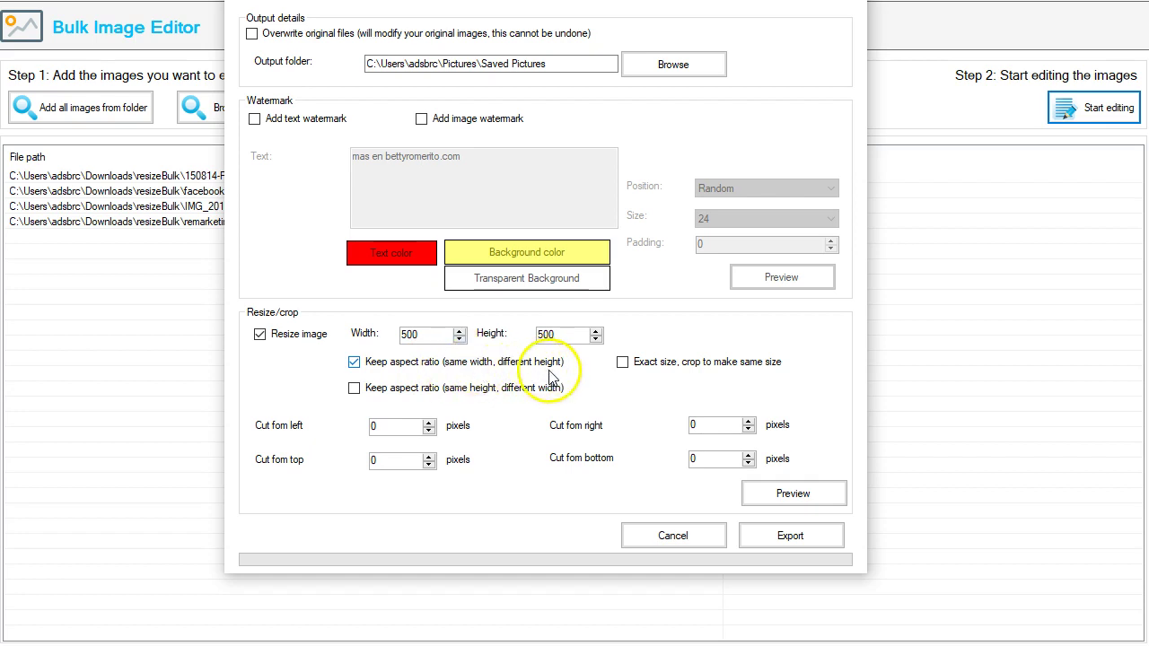
Try the same-height aspect ratio option in place of same-width, and switch resizing to exact size with cropping instead
left_click(354, 362)
left_click(353, 388)
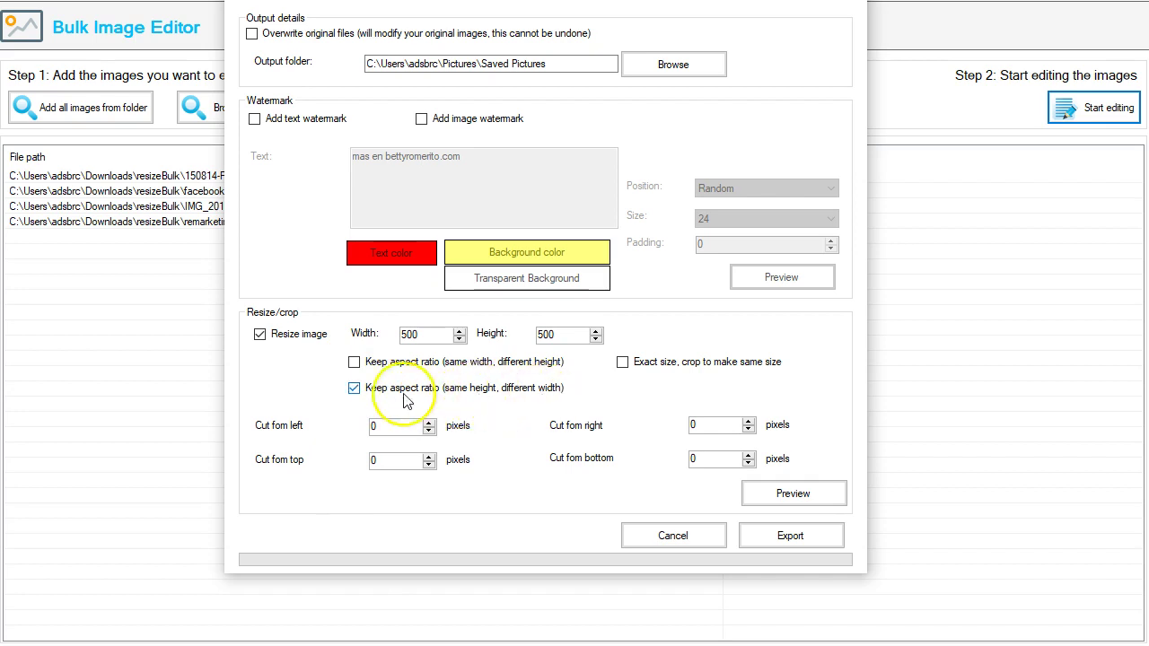
left_click(355, 389)
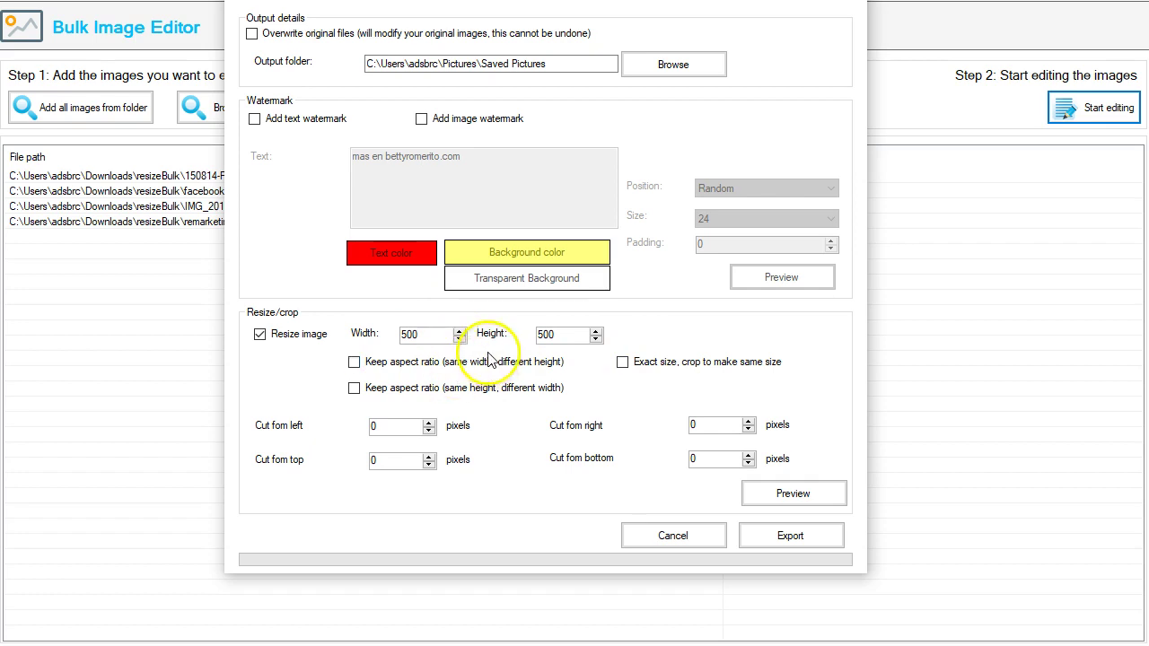
left_click(622, 363)
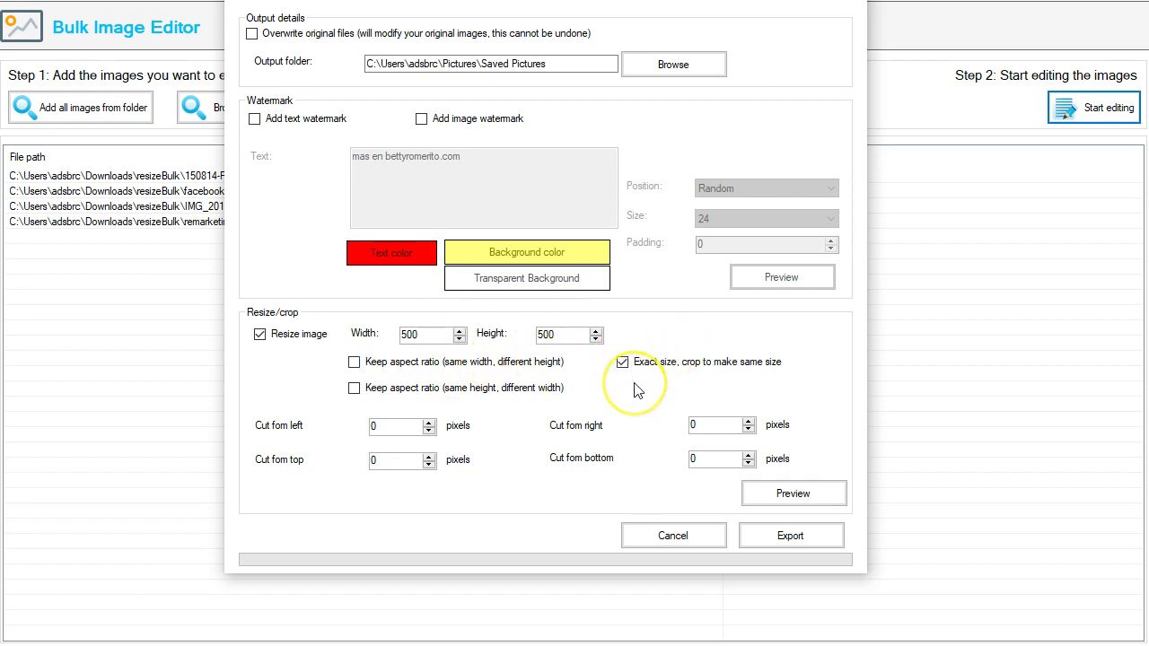
Set the resize width and height to 400 each and preview the cropped image
double_click(418, 336)
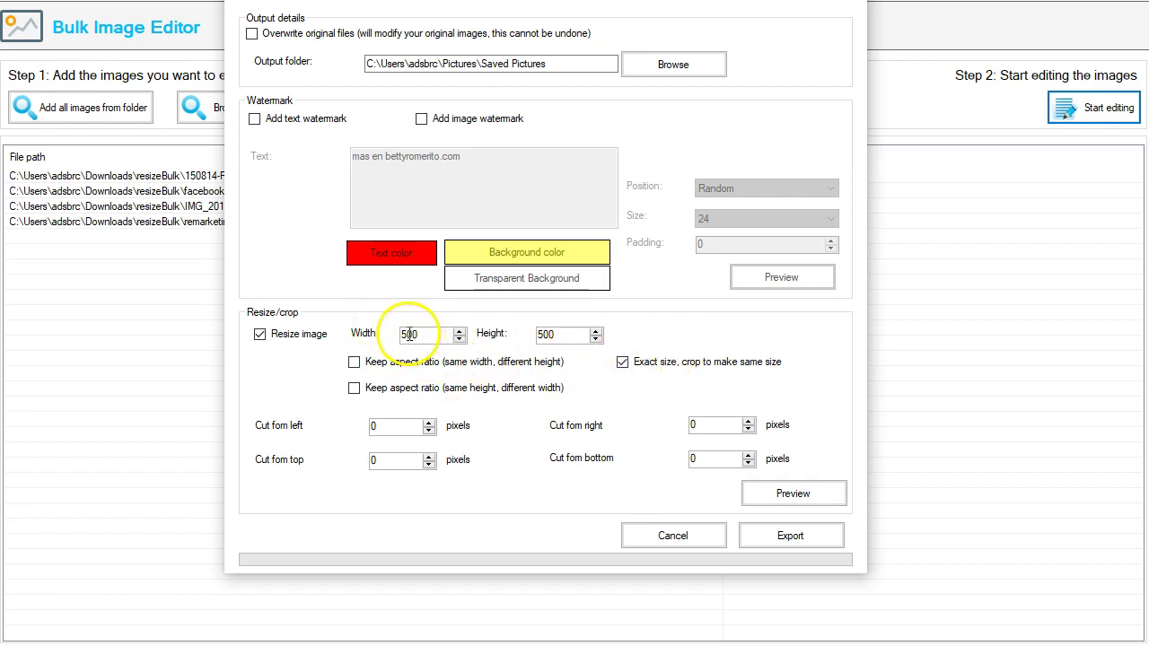
type("400")
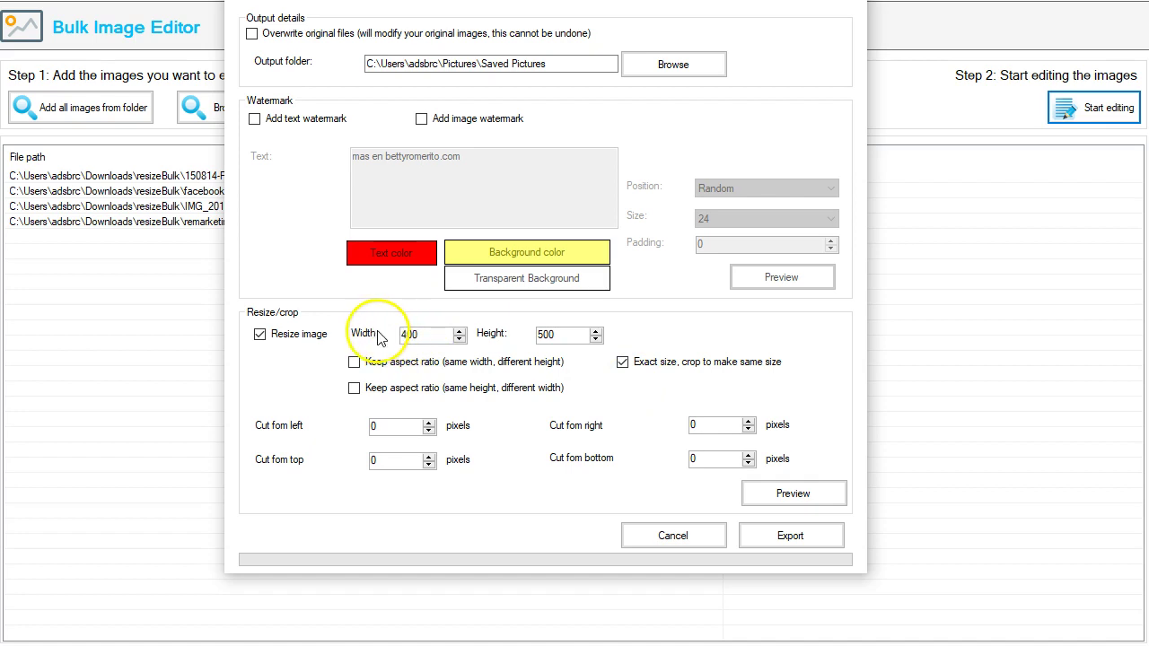
left_click_drag(544, 334, 513, 331)
type("4")
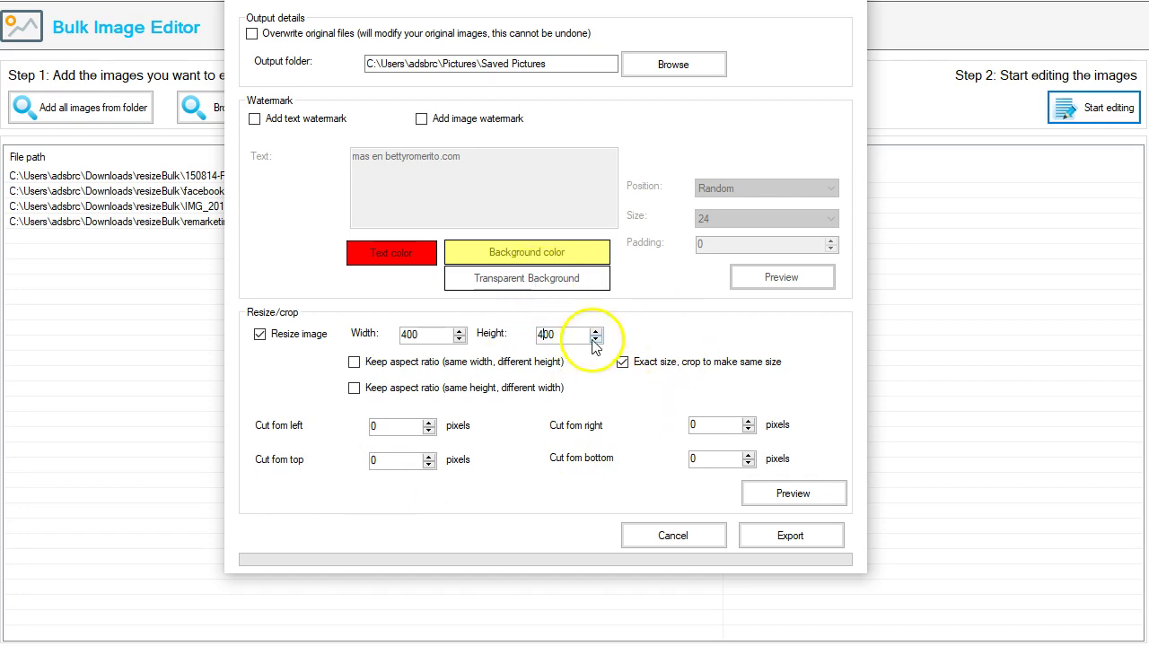
left_click(794, 495)
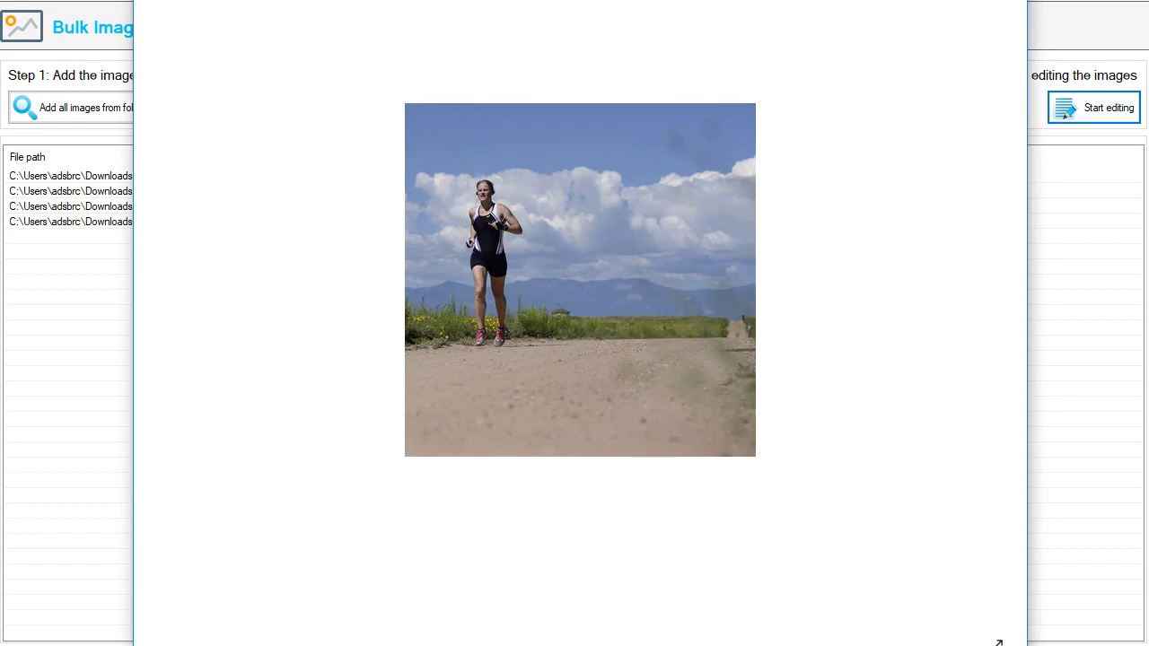
left_click(623, 123)
Export the edited images to the Saved Pictures folder and dismiss the message
left_click(794, 544)
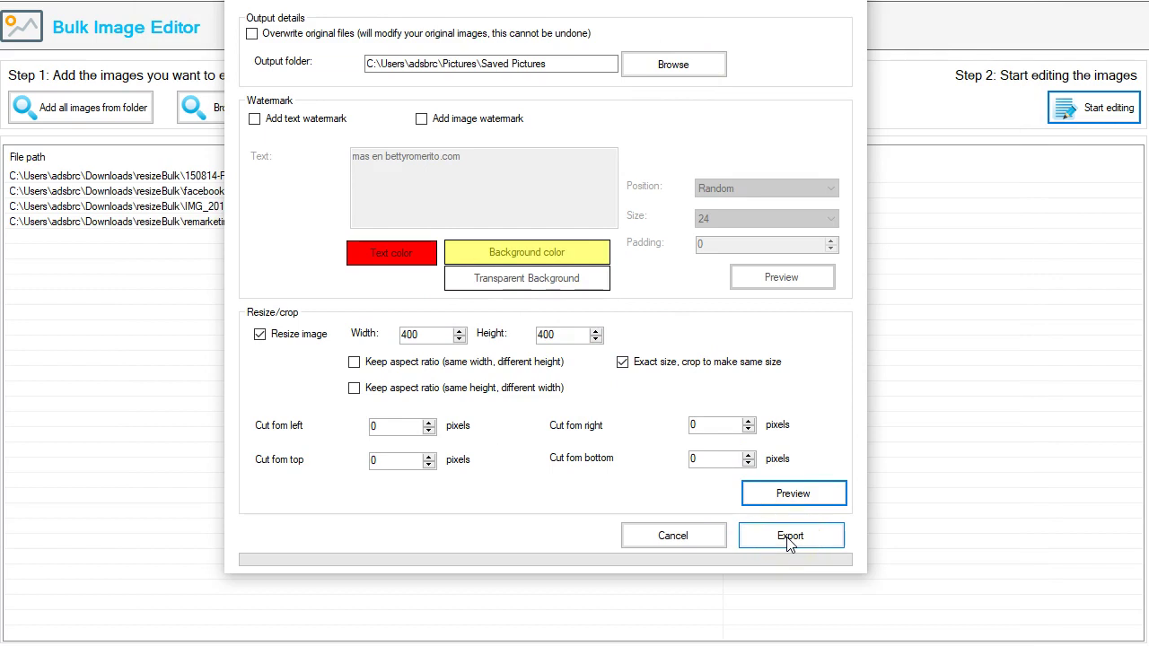
left_click(784, 539)
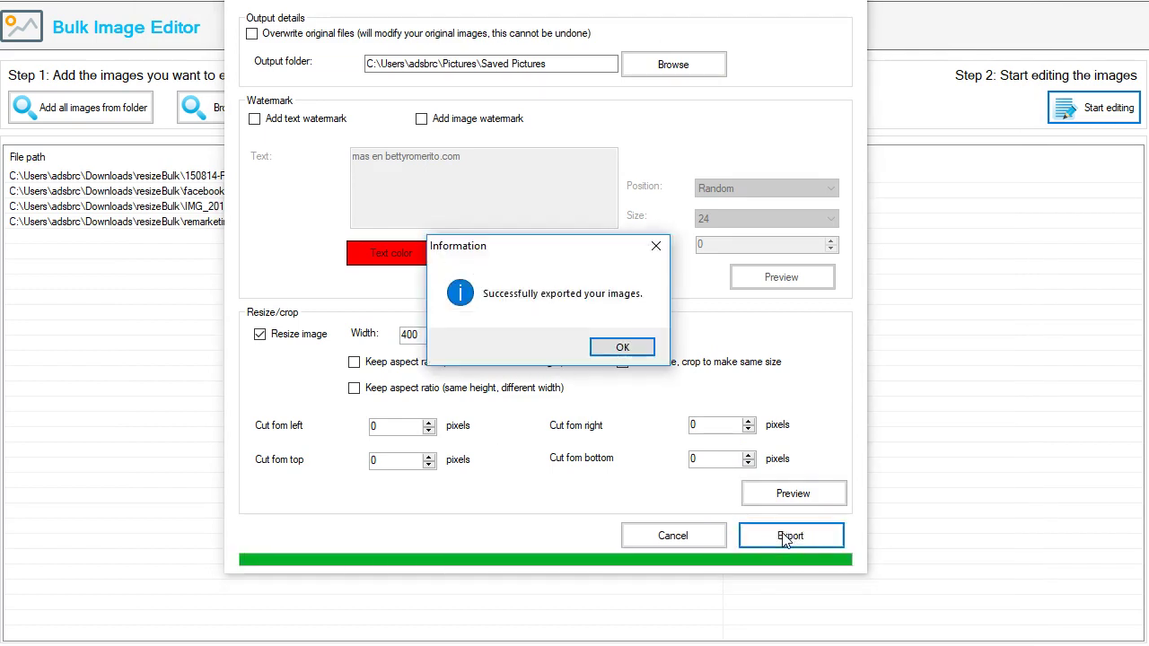
left_click(624, 347)
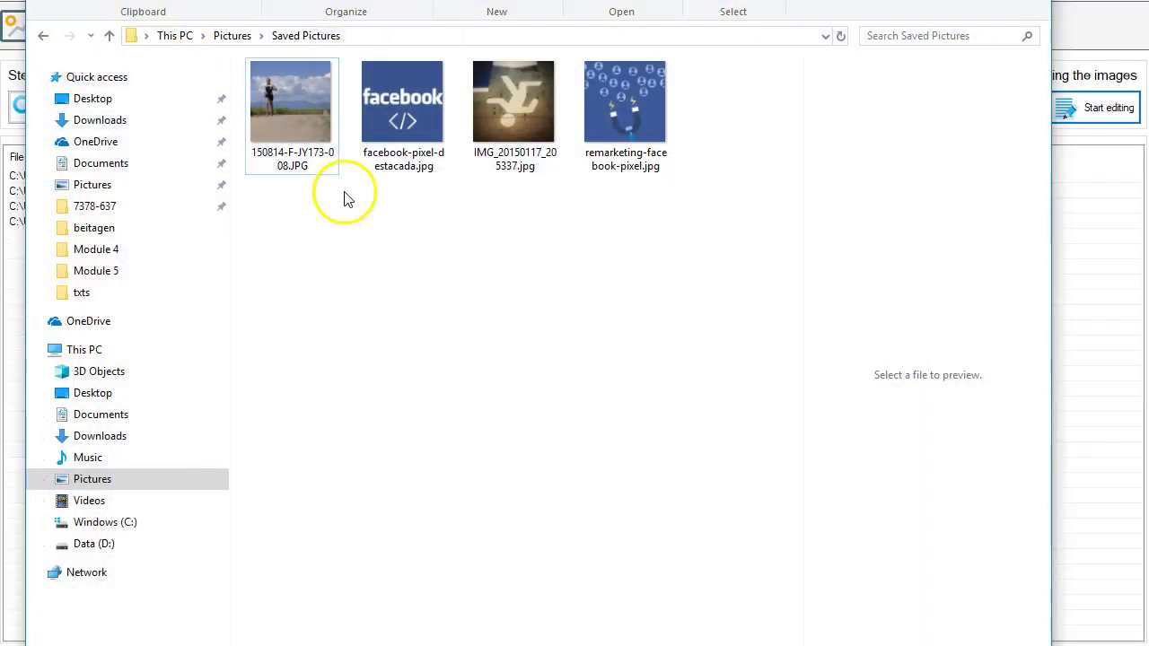
Check the pixel dimensions of the exported 150814-F-JY173-008.JPG in its file properties
left_click(299, 104)
right_click(299, 105)
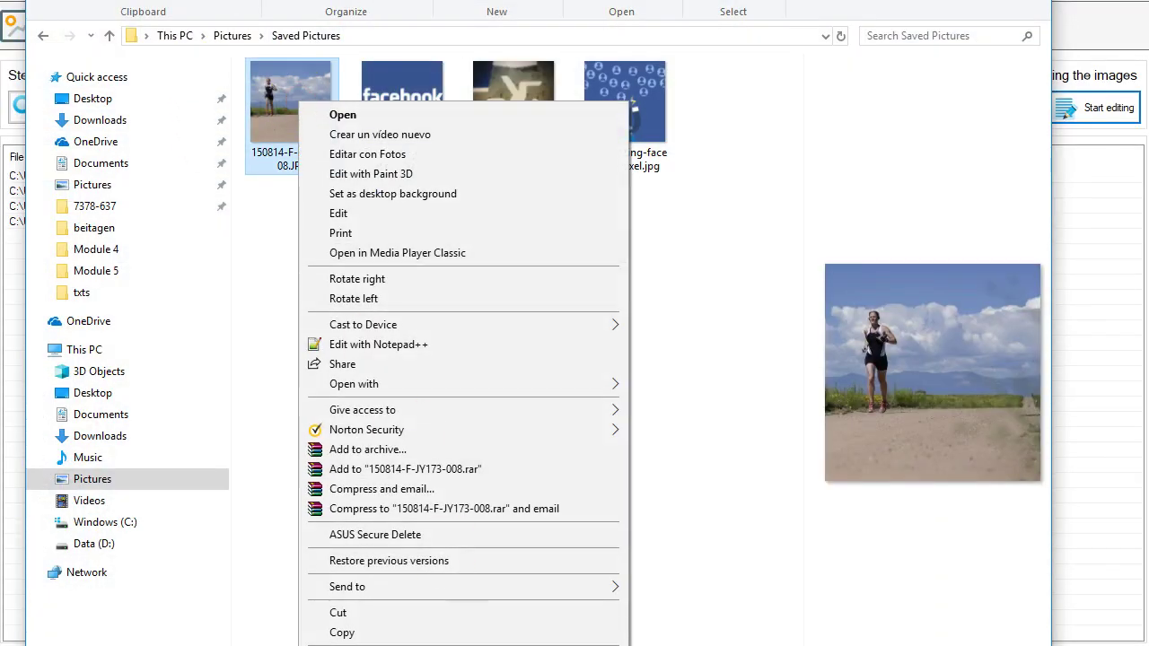
key("r")
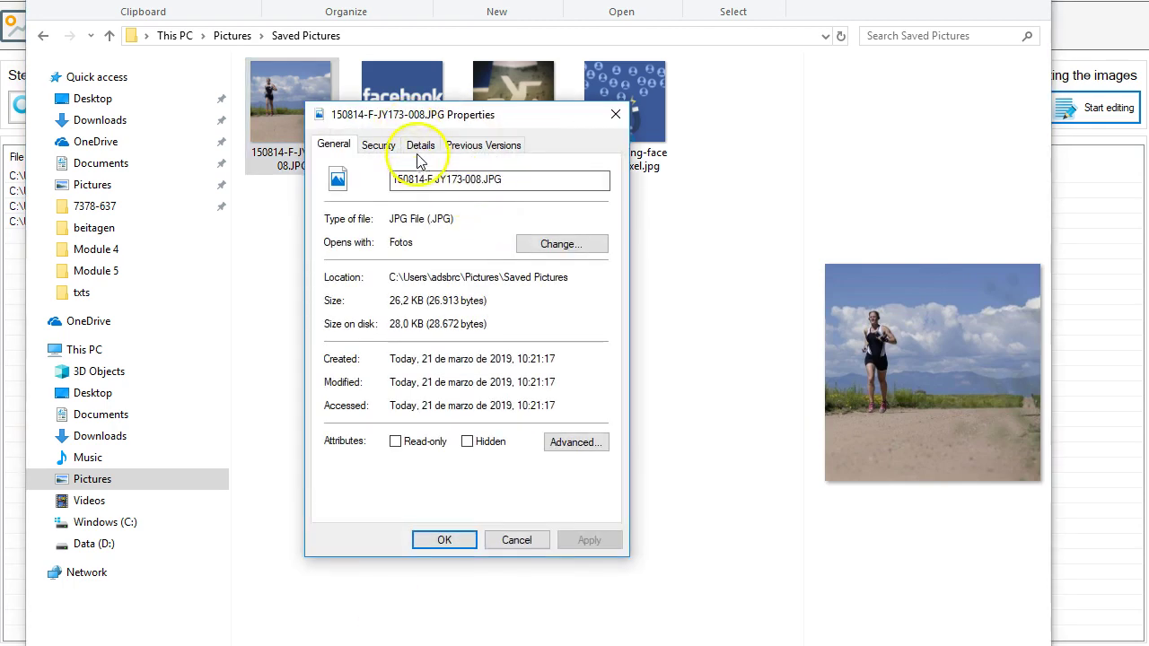
left_click(420, 146)
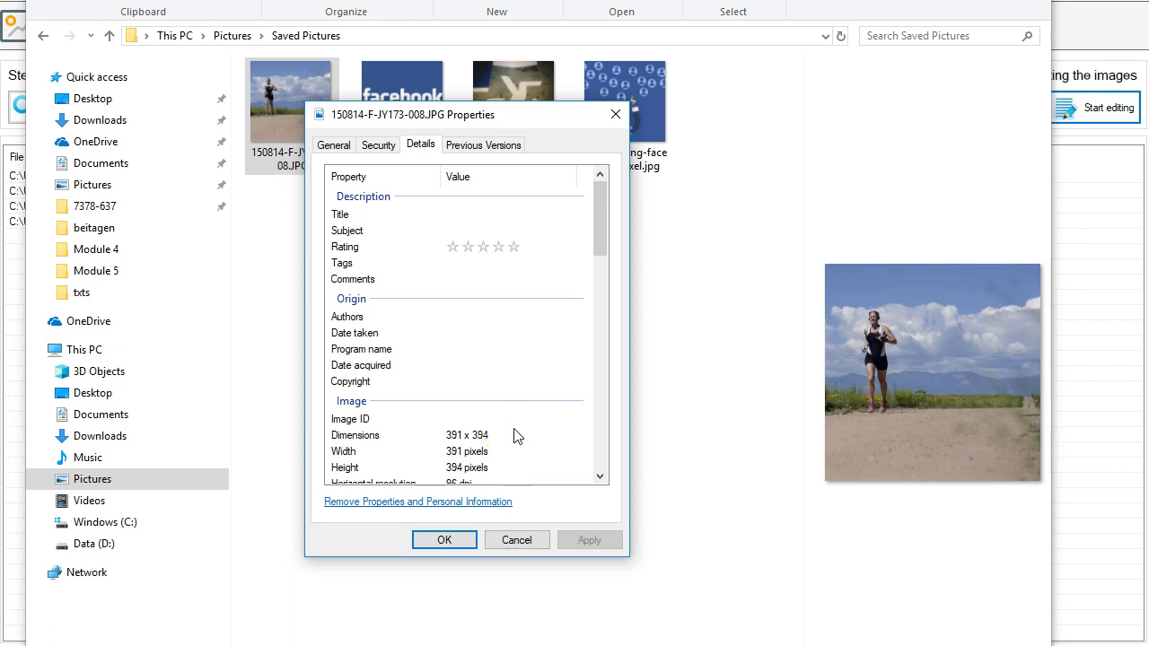
left_click(515, 541)
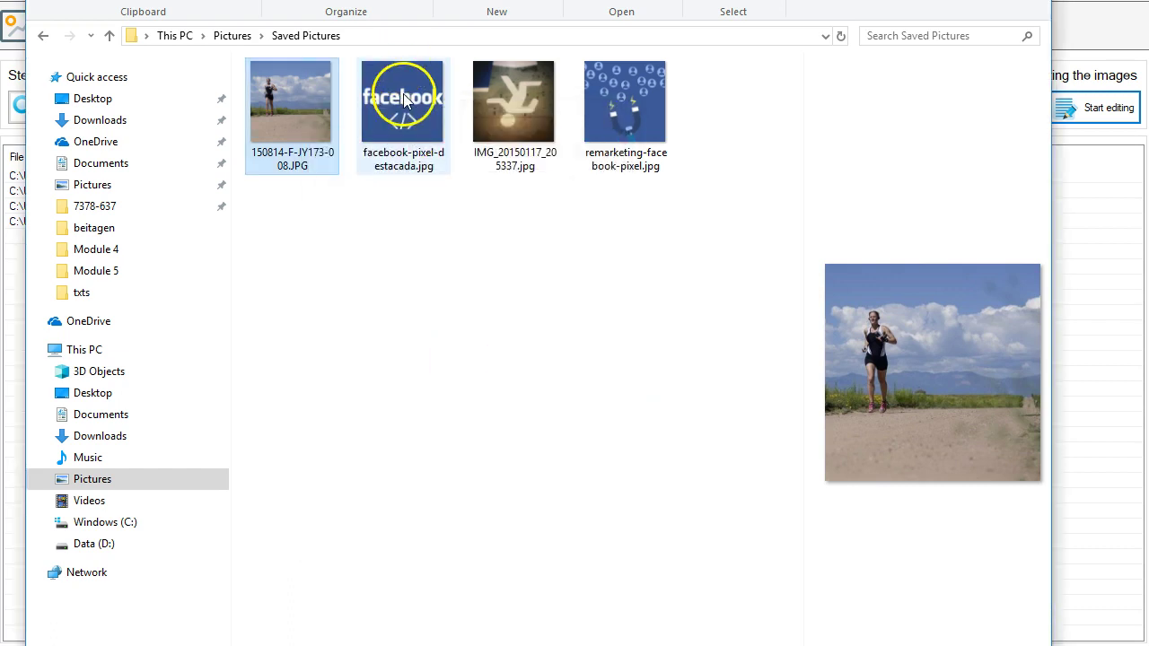
Check the pixel dimensions of the exported facebook-pixel-destacada.jpg in its file properties
right_click(403, 99)
key("r")
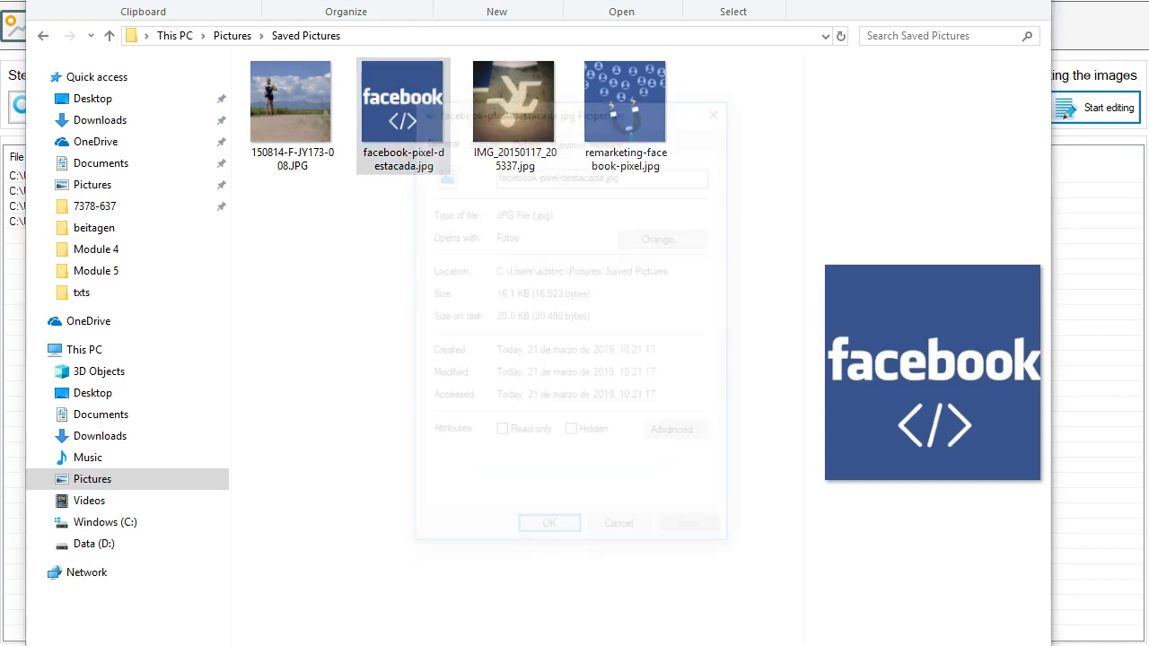
left_click(526, 138)
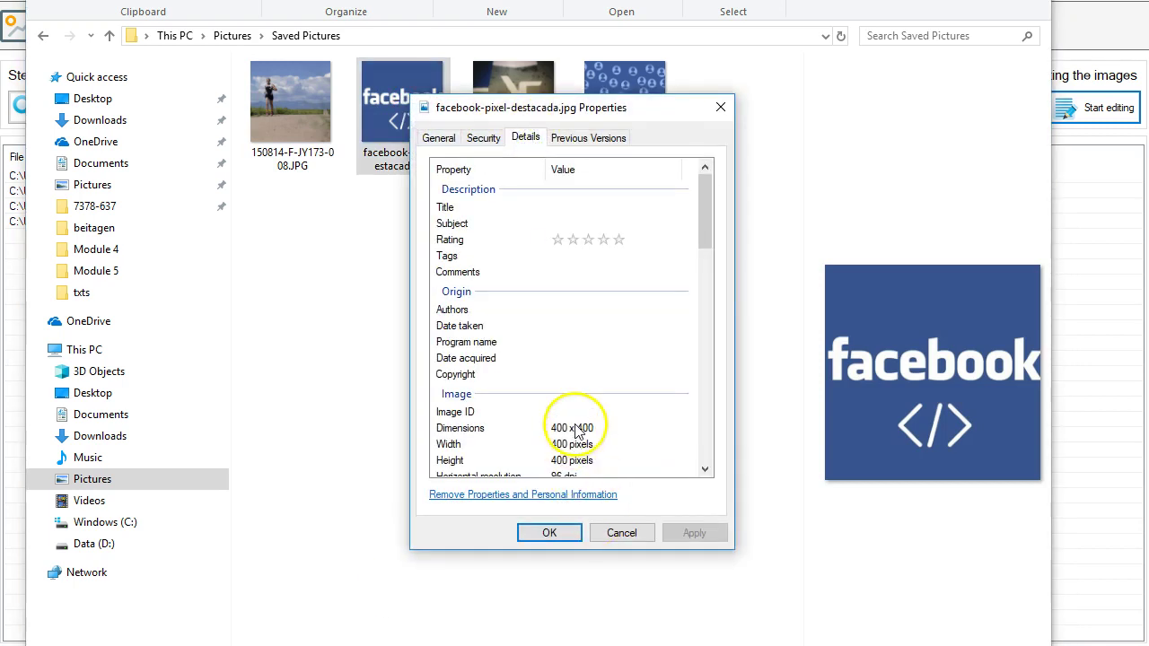
left_click(626, 534)
Check the pixel dimensions of the exported IMG_20150117_205337.jpg in its file properties
left_click(493, 105)
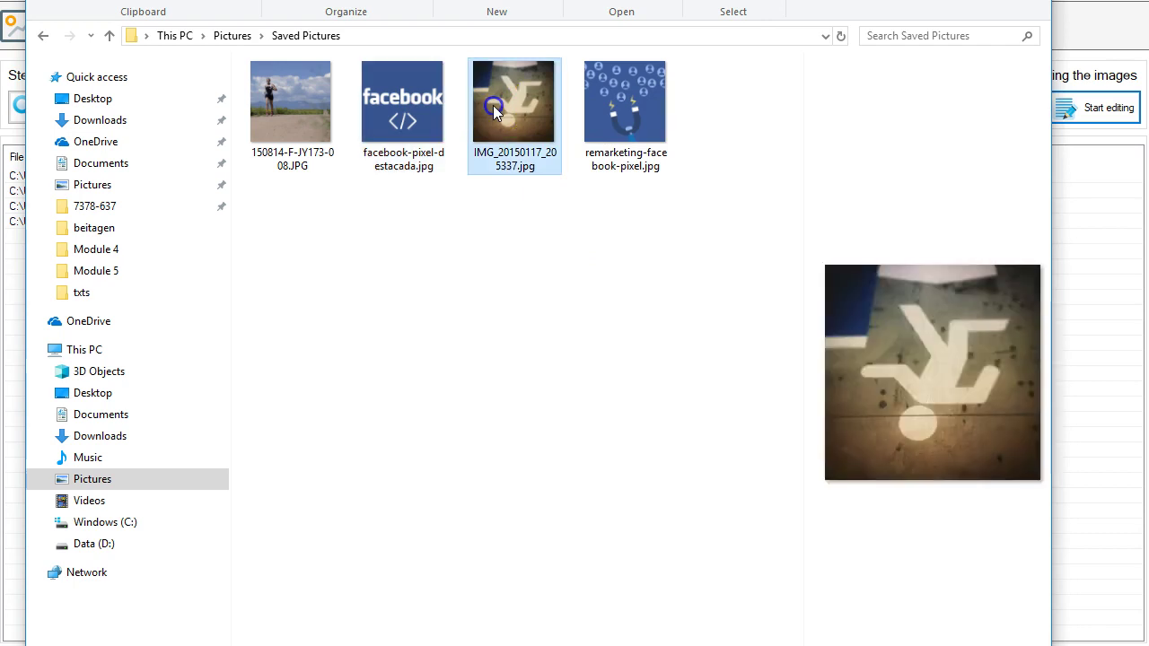
right_click(493, 105)
key("r")
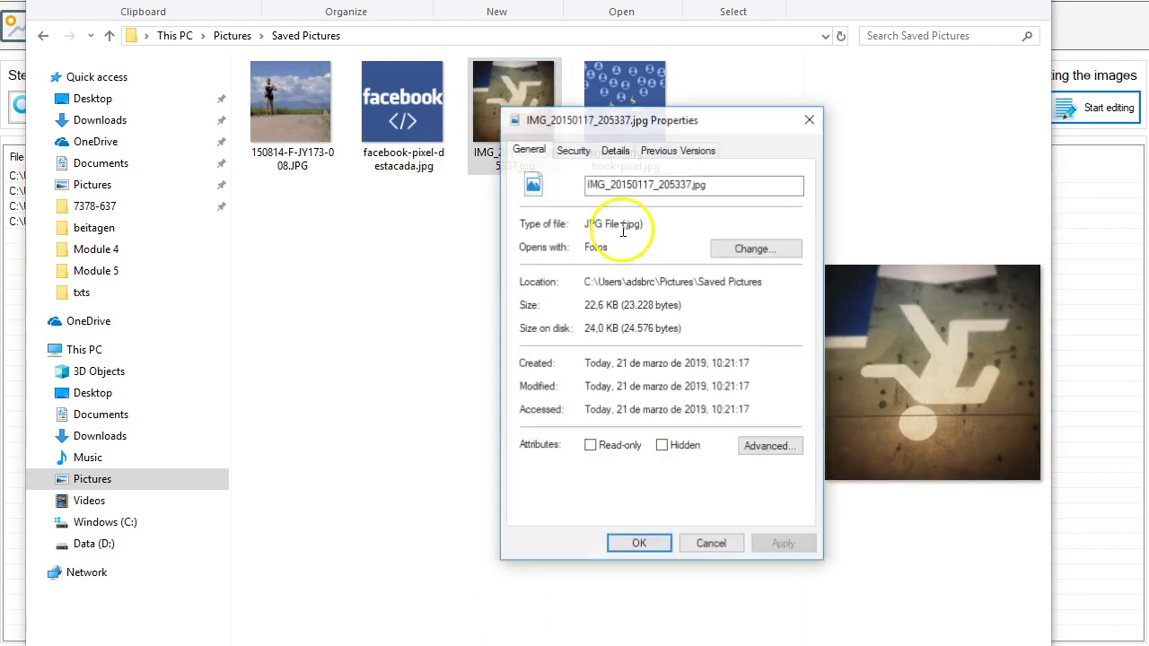
left_click(616, 149)
left_click(711, 544)
Check the pixel dimensions of the exported remarketing-facebook-pixel.jpg in its file properties and clear the file selection
left_click(641, 95)
right_click(641, 98)
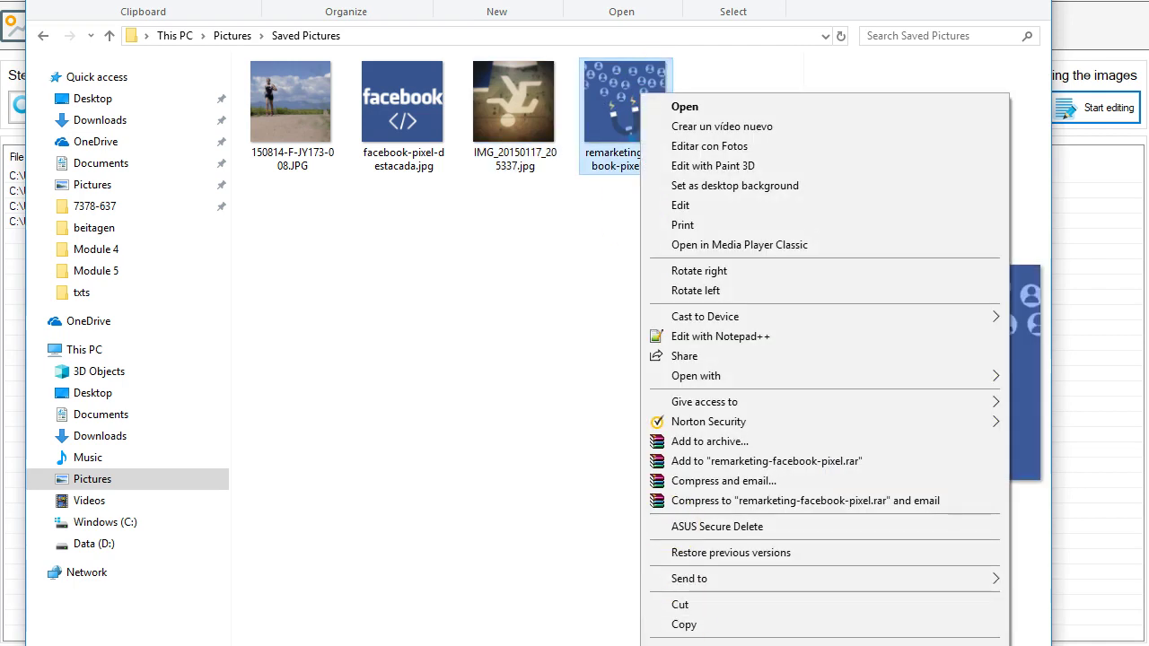
key("r")
left_click(763, 137)
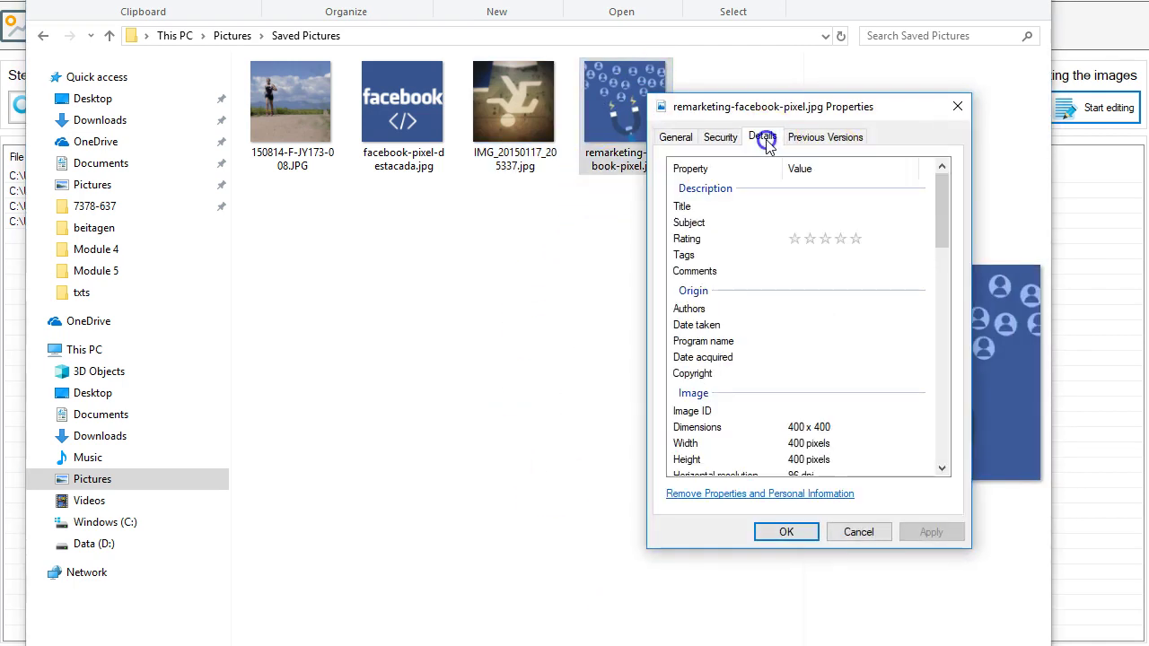
left_click(860, 532)
left_click(458, 359)
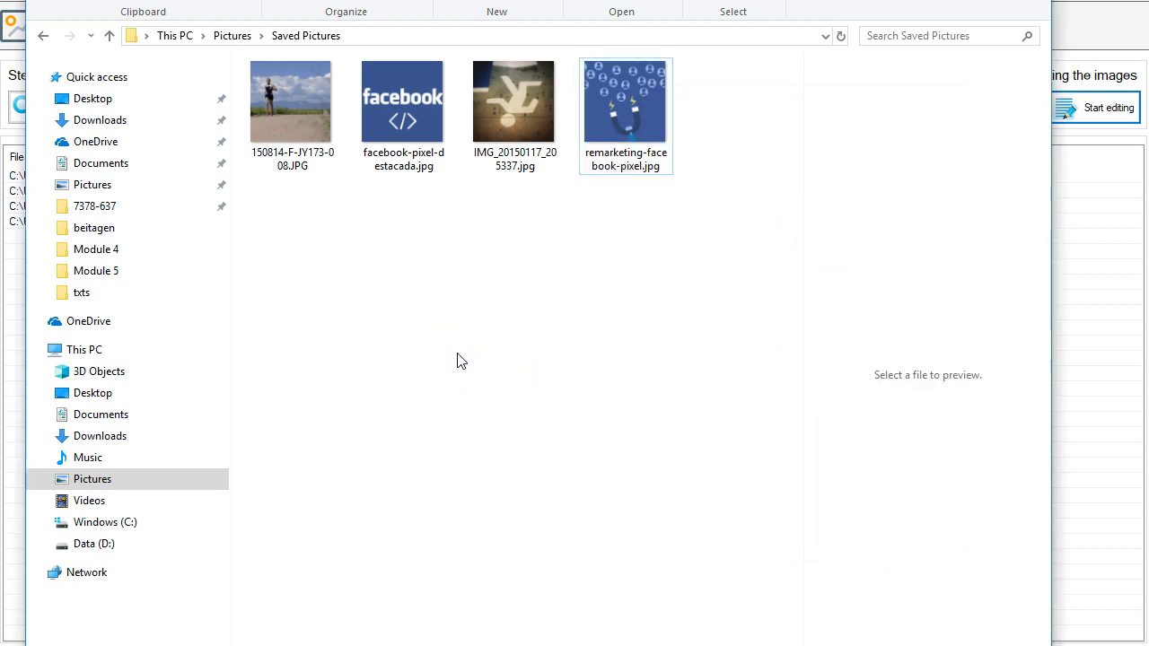
left_click(383, 346)
Switch to Bulk Image Editor and remove 150814-F-JY173-008.JPG from the list of images to edit
key("alt+Tab")
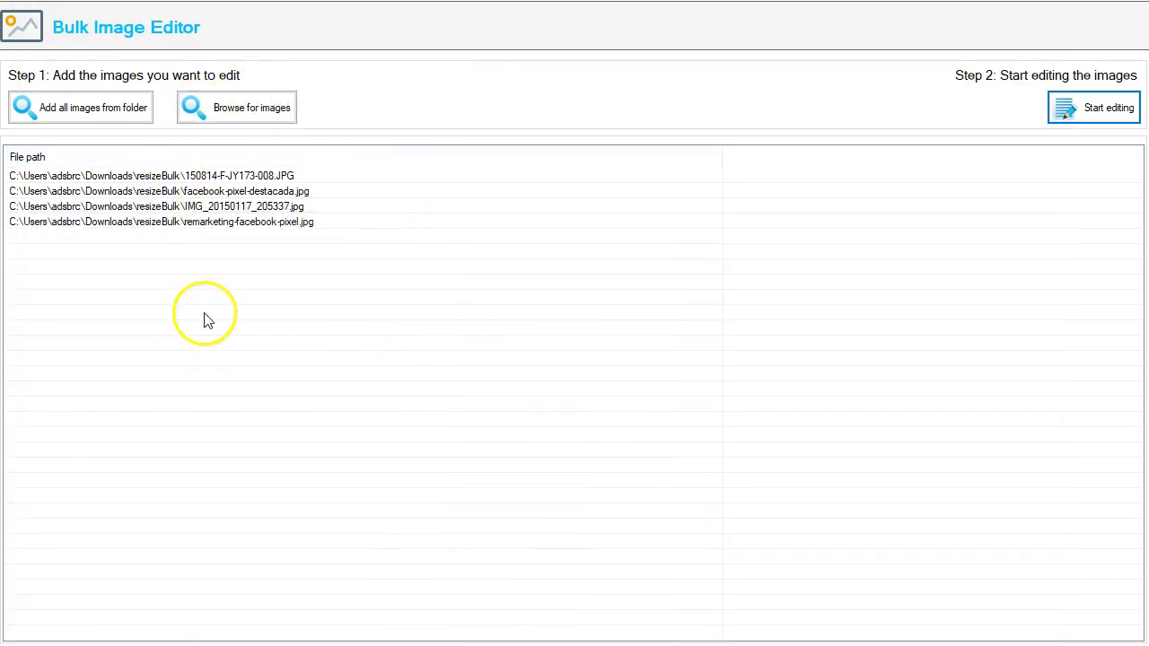
left_click(259, 176)
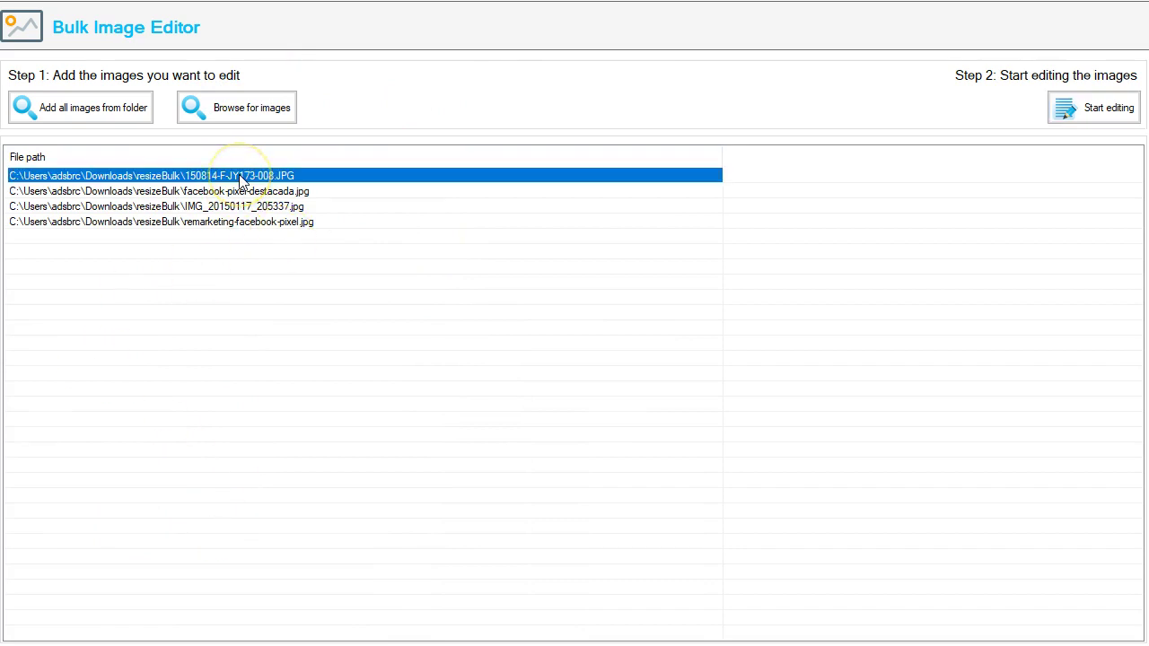
right_click(240, 175)
left_click(283, 205)
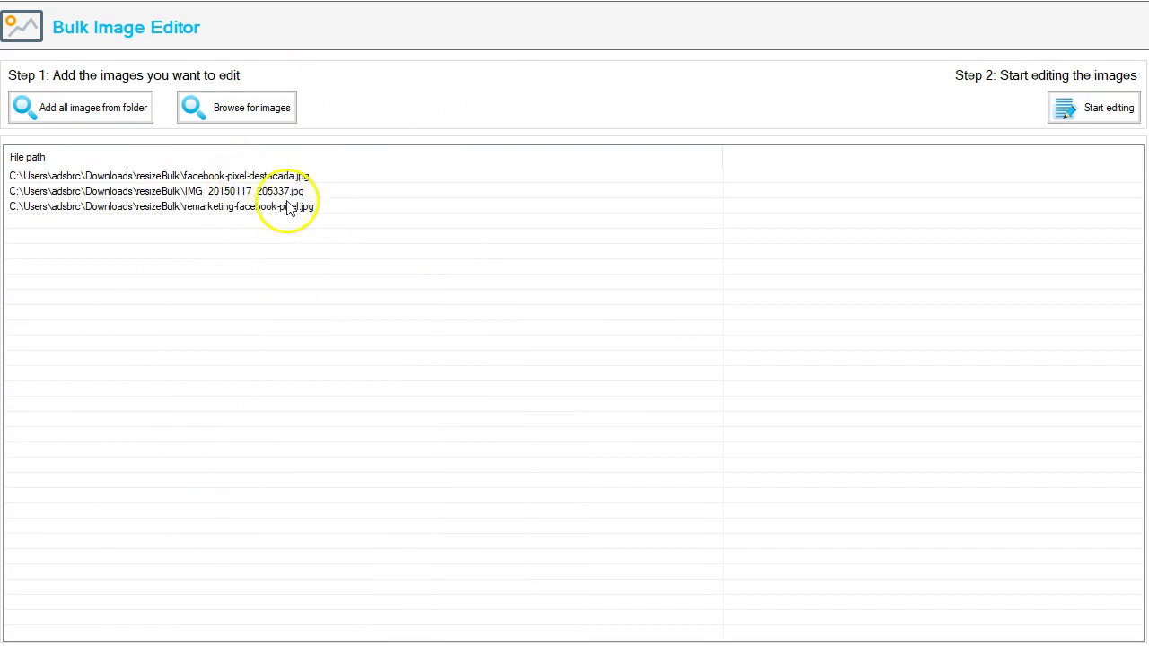
Try to remove the three remaining images from the list together, and quit the application from the error dialog
left_click(282, 207)
left_click(271, 176, "shift")
right_click(271, 176)
left_click(323, 213)
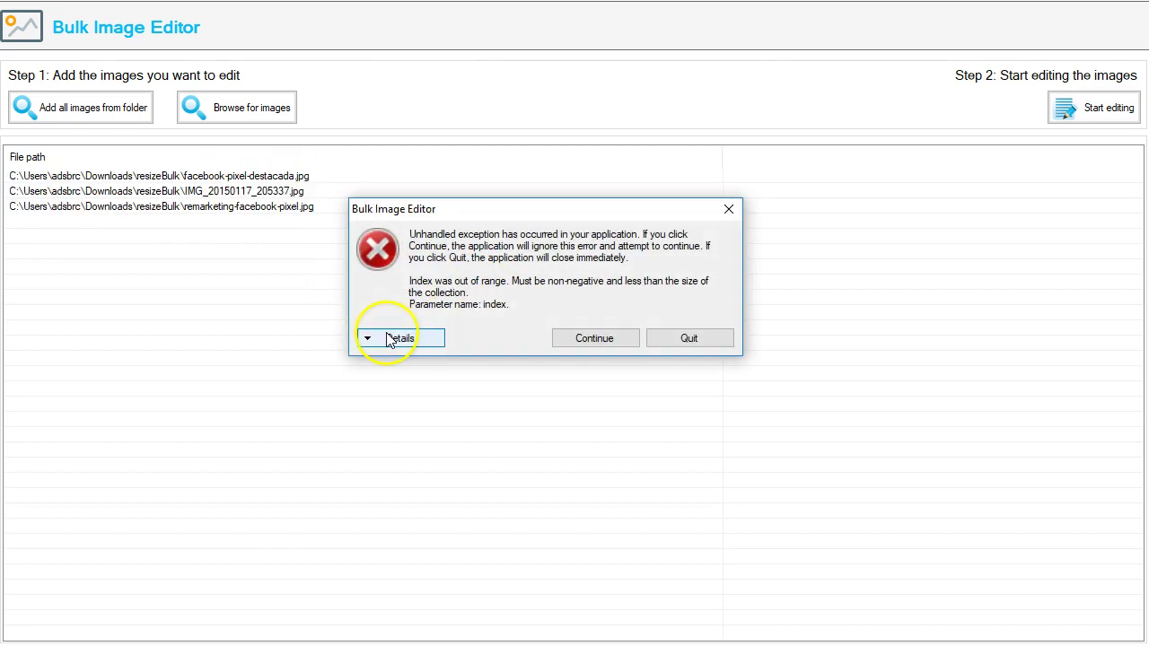
left_click(689, 338)
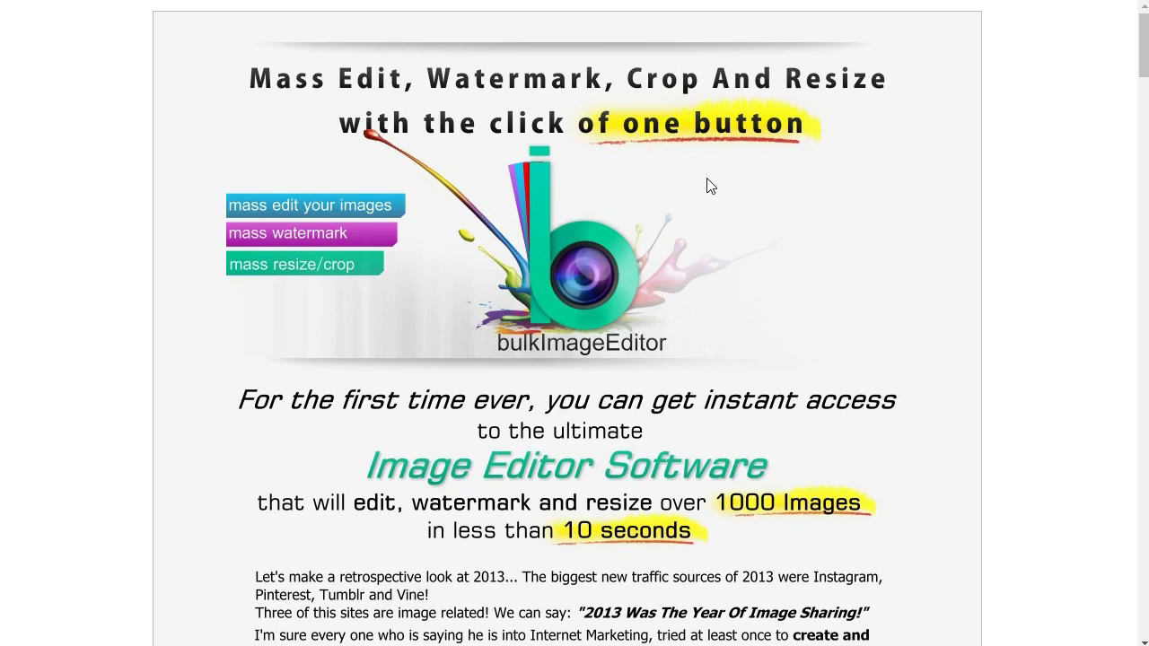
Look through the Bulk Image Editor sales page as far as the section on the platforms it is designed to work with
scroll(707, 179, "down", 10)
scroll(708, 179, "up", 2)
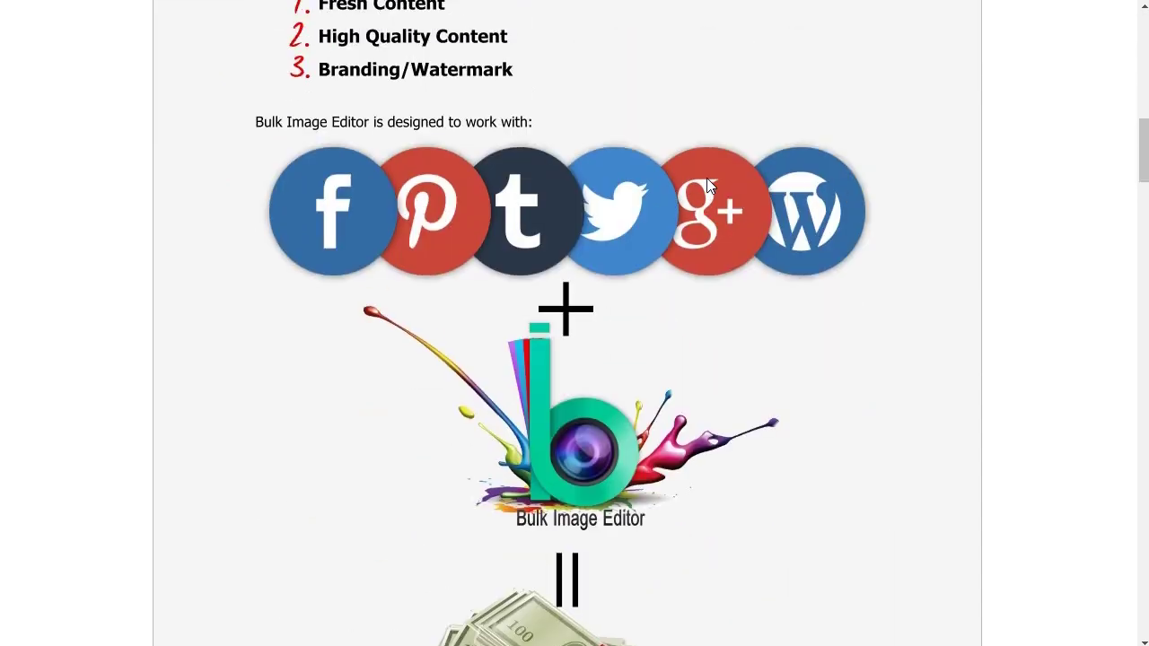
scroll(708, 178, "down", 1)
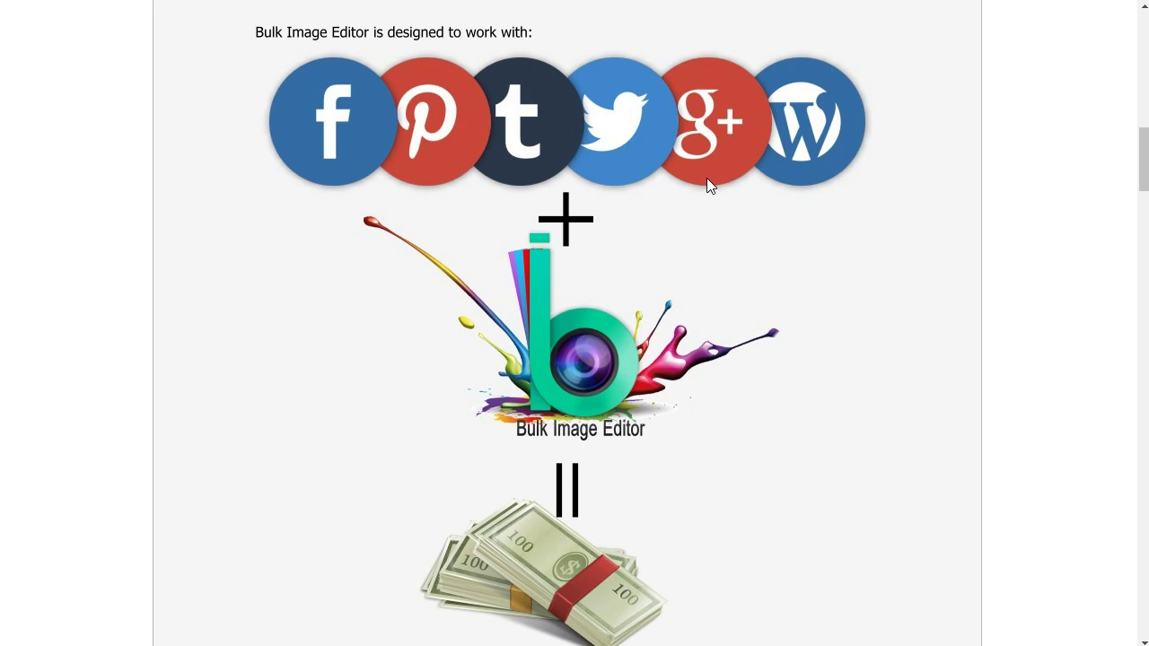
left_click(765, 264)
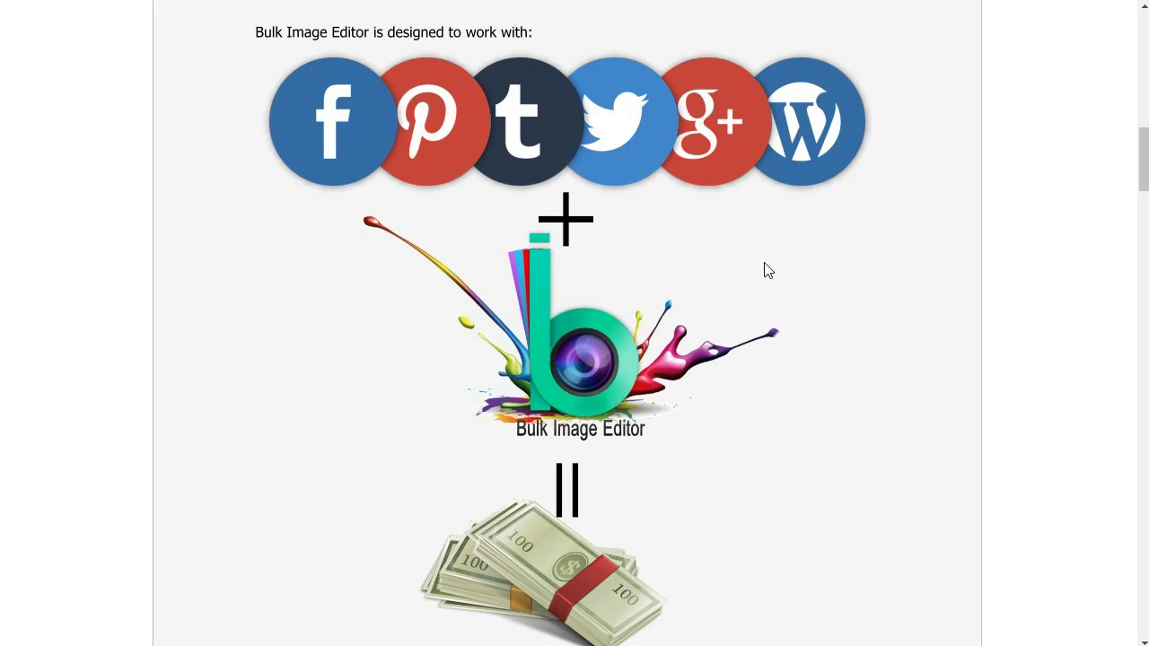